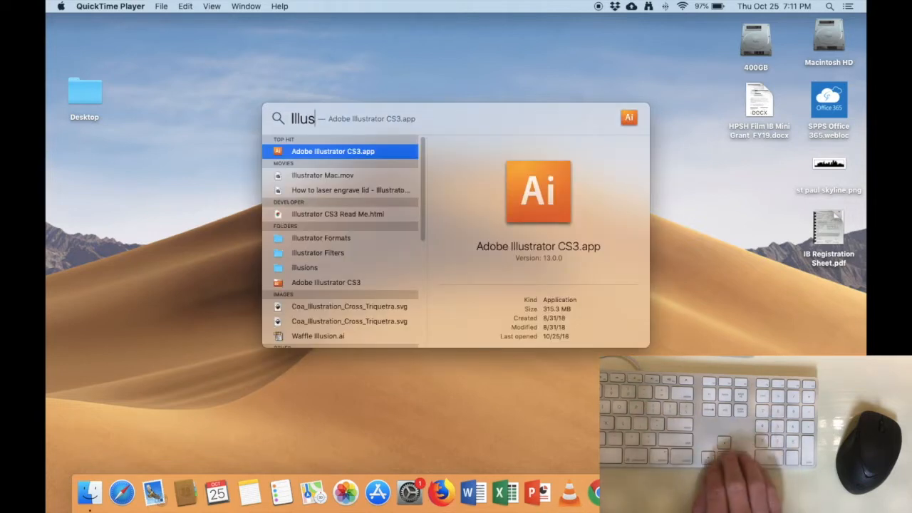
Step: Launch Adobe Illustrator CS3, dismissing the updater crash alert, and start a new Basic RGB document
click(376, 152)
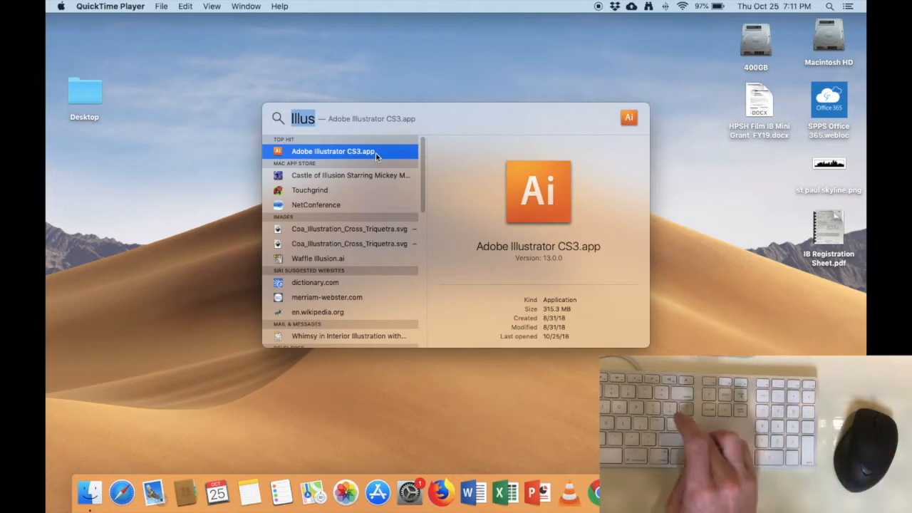
key(Return)
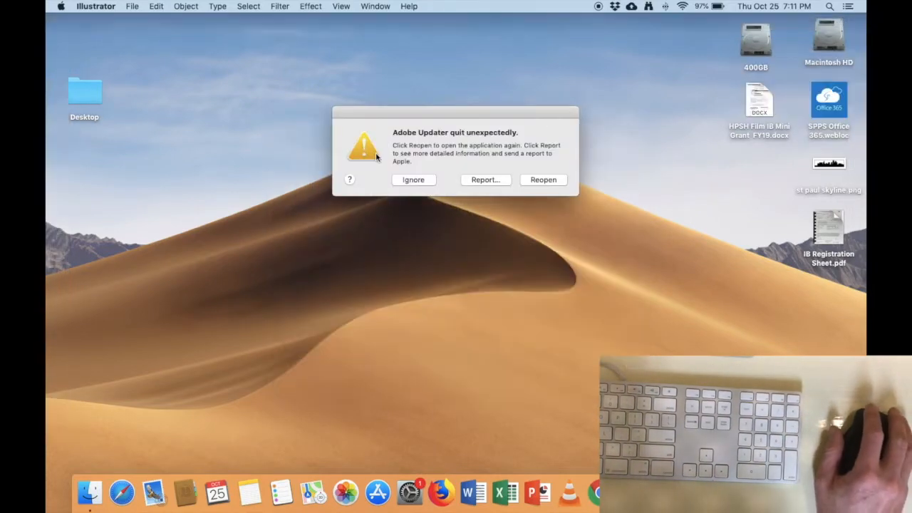
click(413, 179)
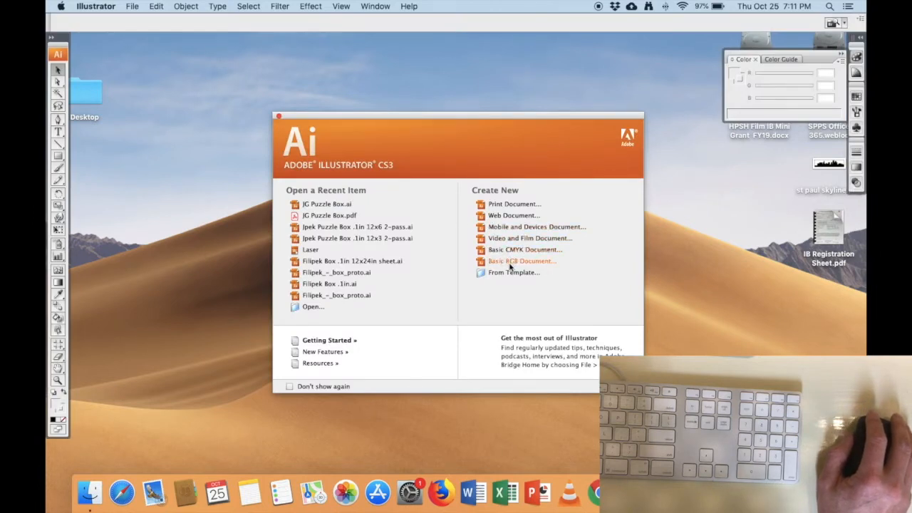
click(510, 261)
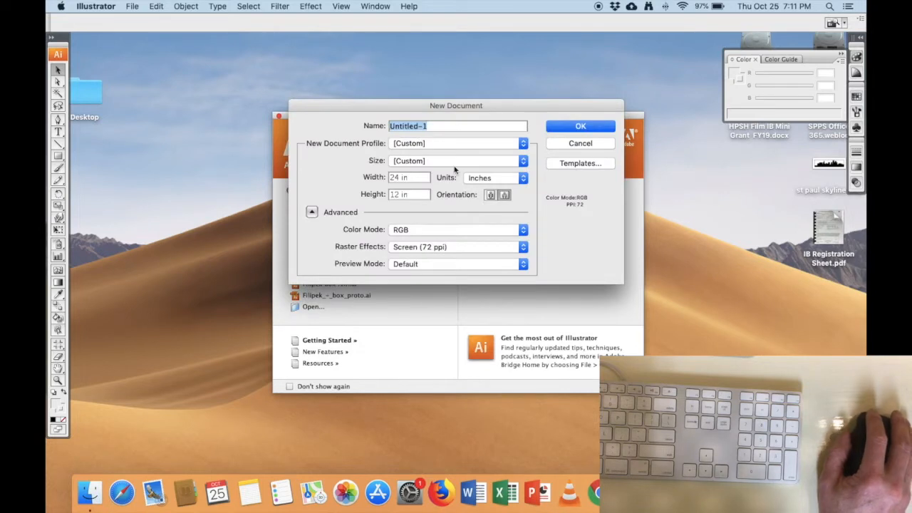
Step: Look through the document size presets, then switch the units to millimeters and back to inches
click(419, 162)
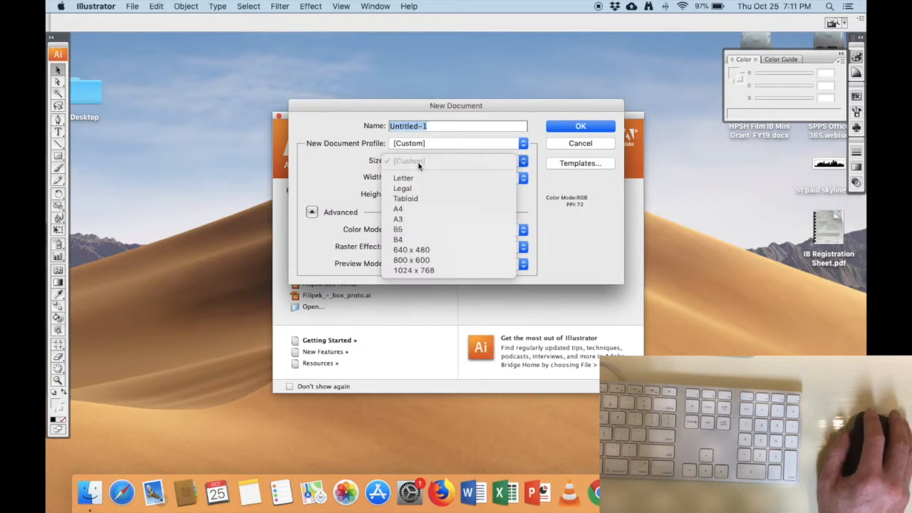
click(352, 158)
click(469, 180)
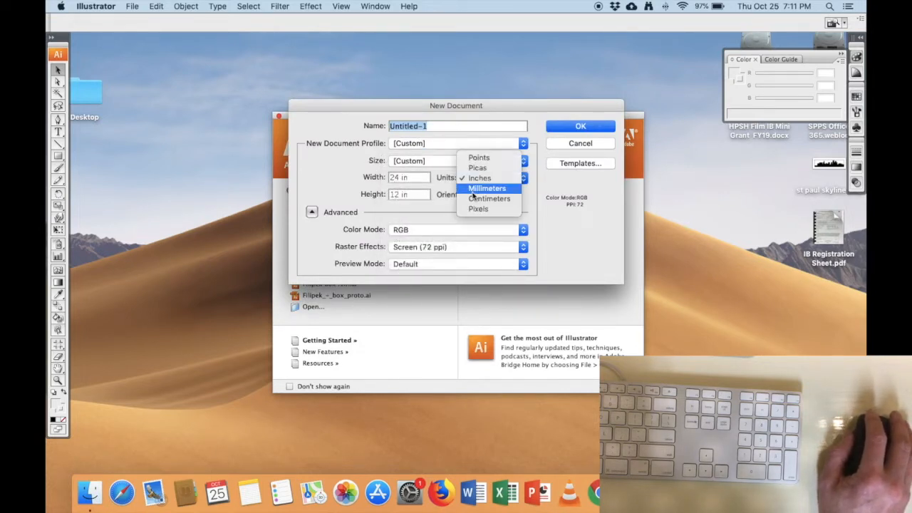
click(472, 188)
click(485, 177)
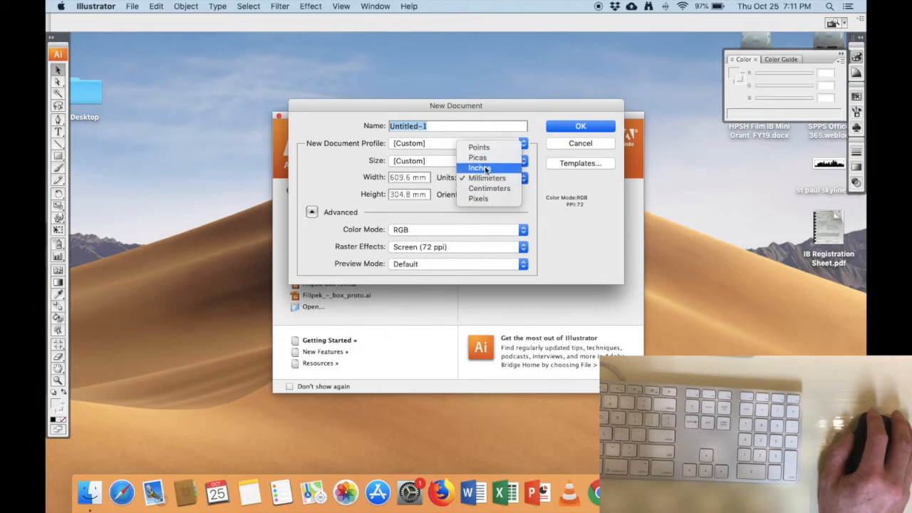
click(485, 169)
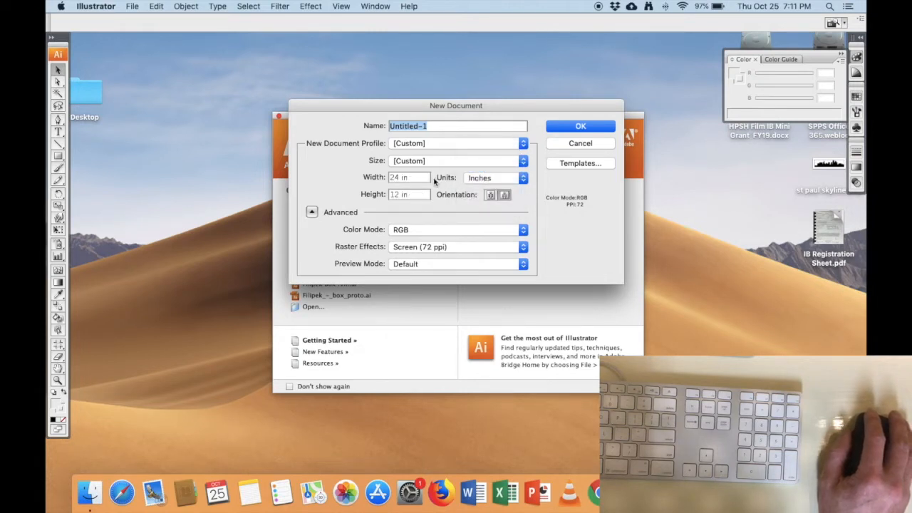
Step: Set the new document's width to 24 in and height to 12 in, and create it
click(399, 177)
text(2)
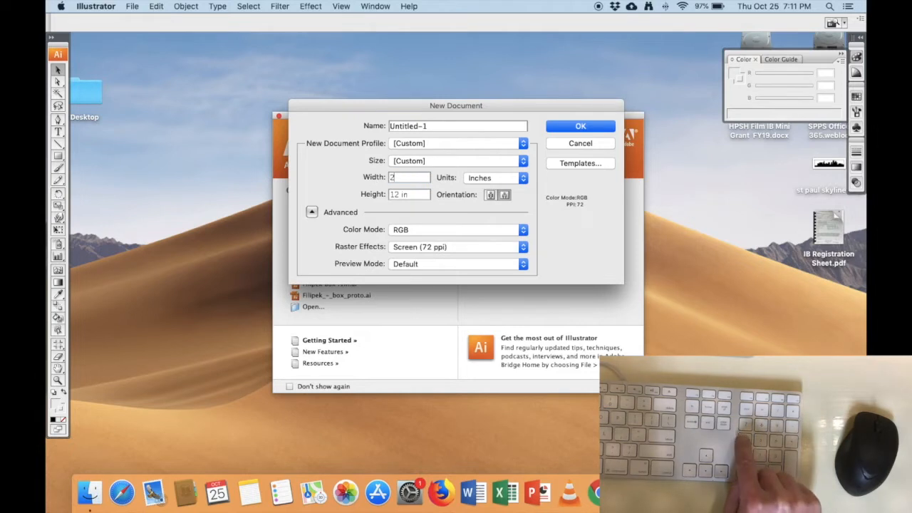
text(4)
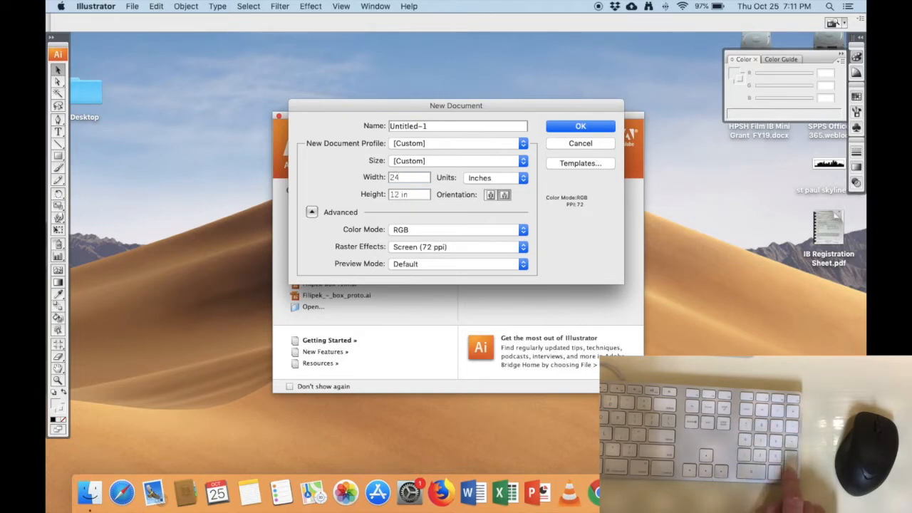
click(391, 194)
text(12)
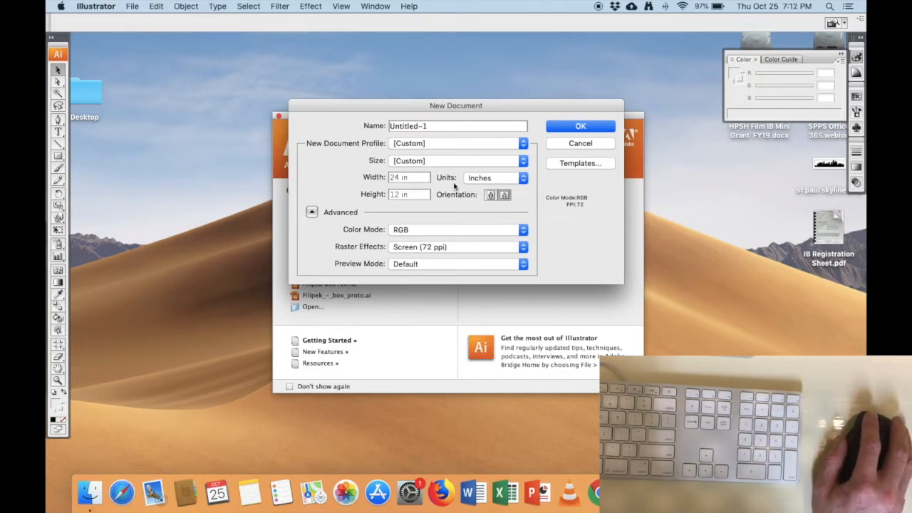
click(579, 126)
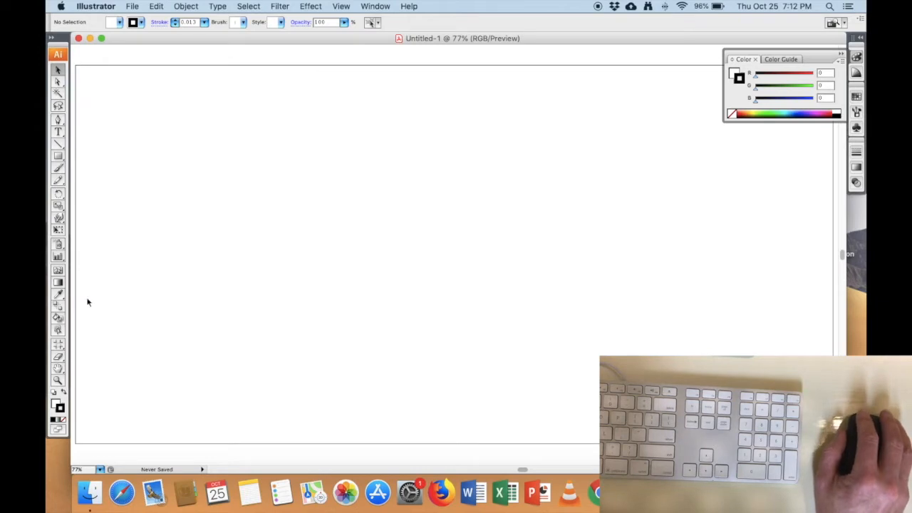
Step: Scroll over the blank artboard and zoom in and out to view it at different magnifications
scroll(471, 187, down, 2)
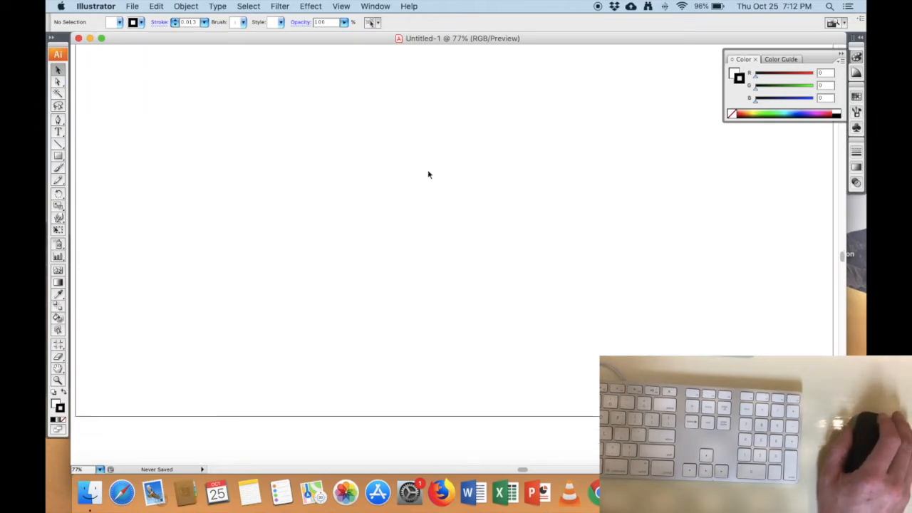
scroll(530, 227, down, 3)
scroll(541, 243, up, 4)
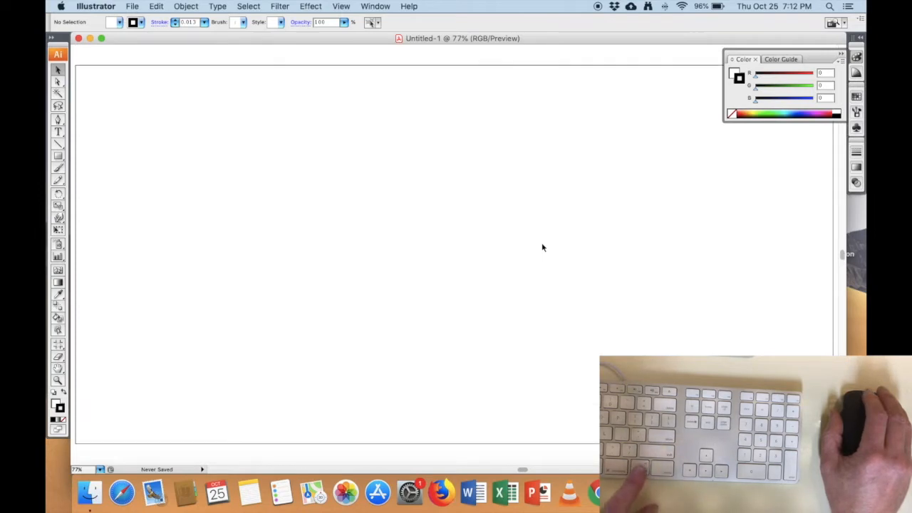
key(super+minus)
key(super+minus)
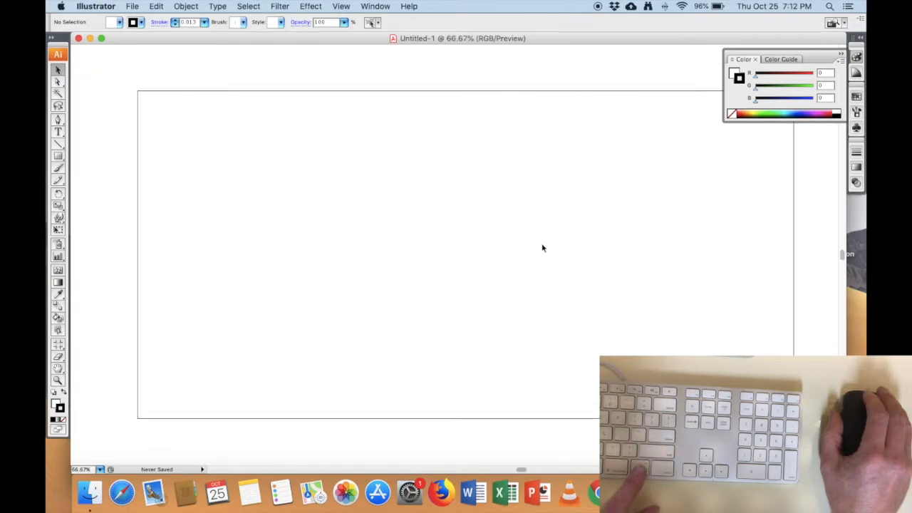
key(super+minus)
key(super+equal)
key(super+equal)
key(super+minus)
key(super+minus)
key(super+minus)
key(super+minus)
key(super+minus)
key(super+minus)
key(super+minus)
key(super+minus)
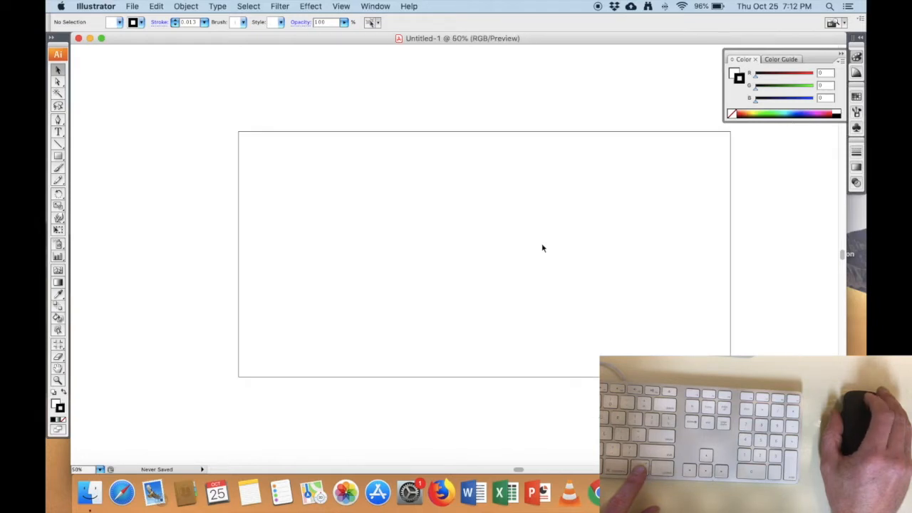
key(super+equal)
key(super+equal)
key(super+equal)
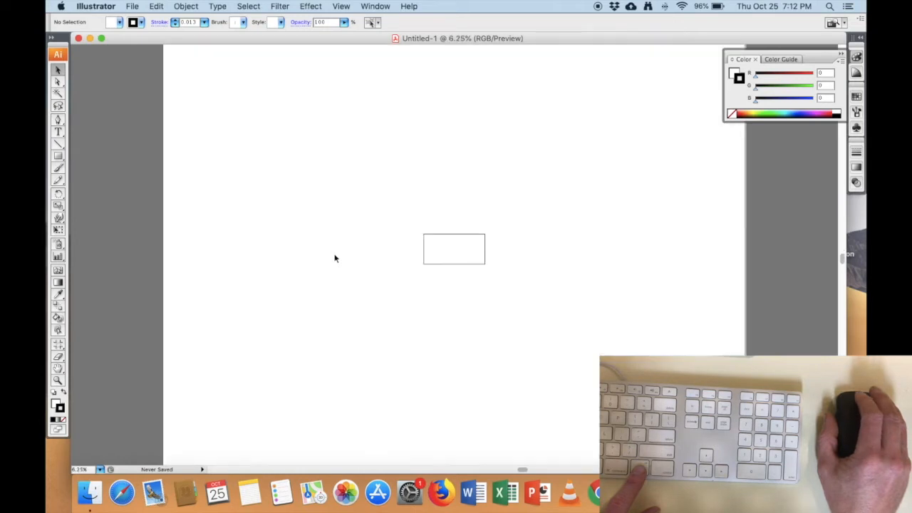
Step: Fit the artboard in the window and zoom out one level so its edges have some margin
click(346, 8)
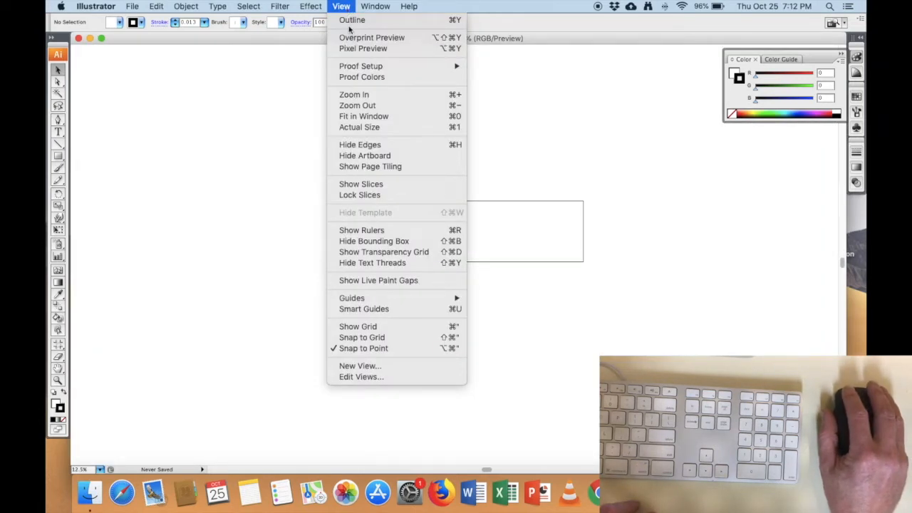
click(361, 117)
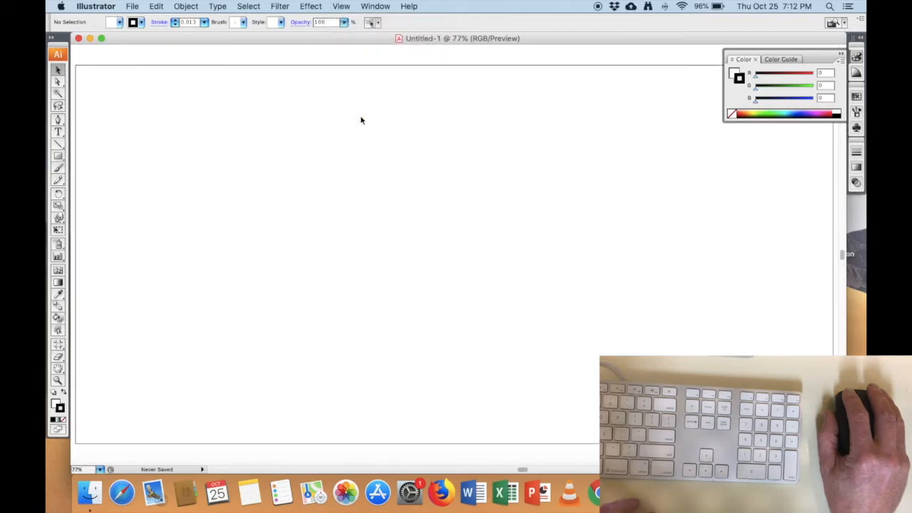
key(super+minus)
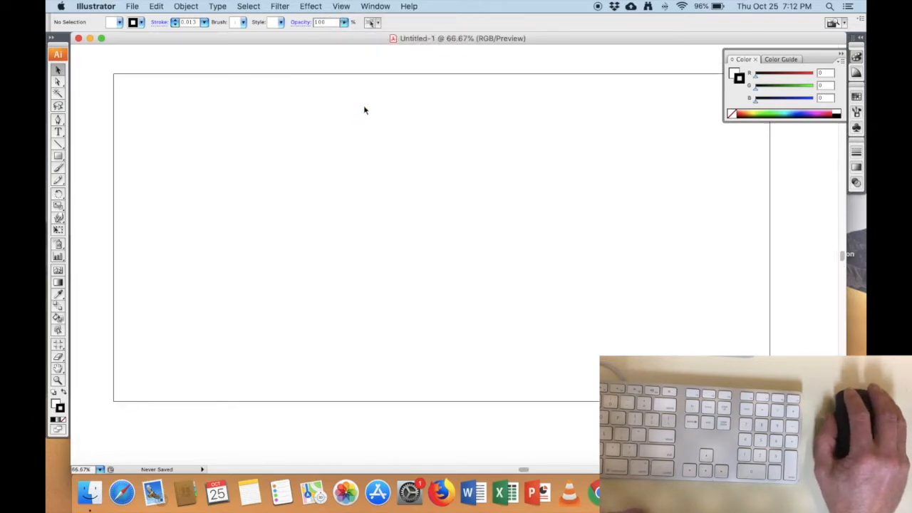
Step: Show the rulers and set their zero point at the artboard's top-left corner
click(342, 7)
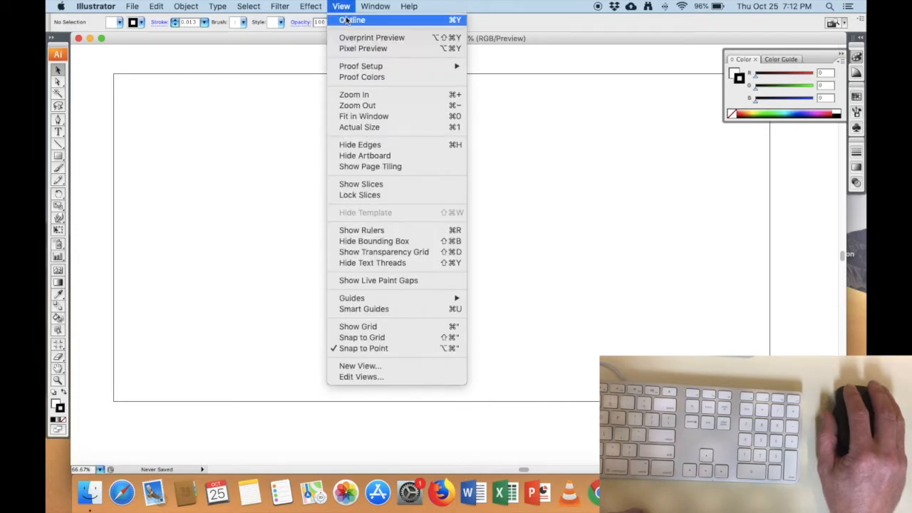
click(379, 231)
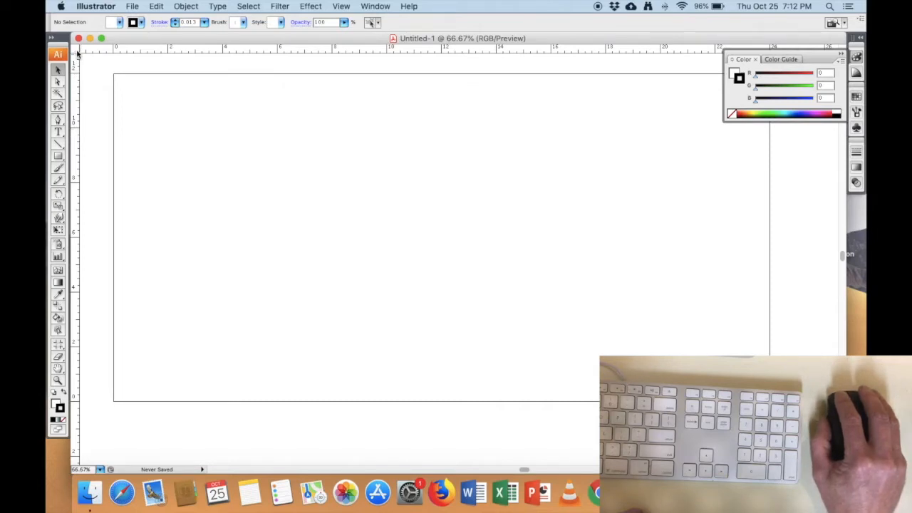
drag(79, 53, 114, 74)
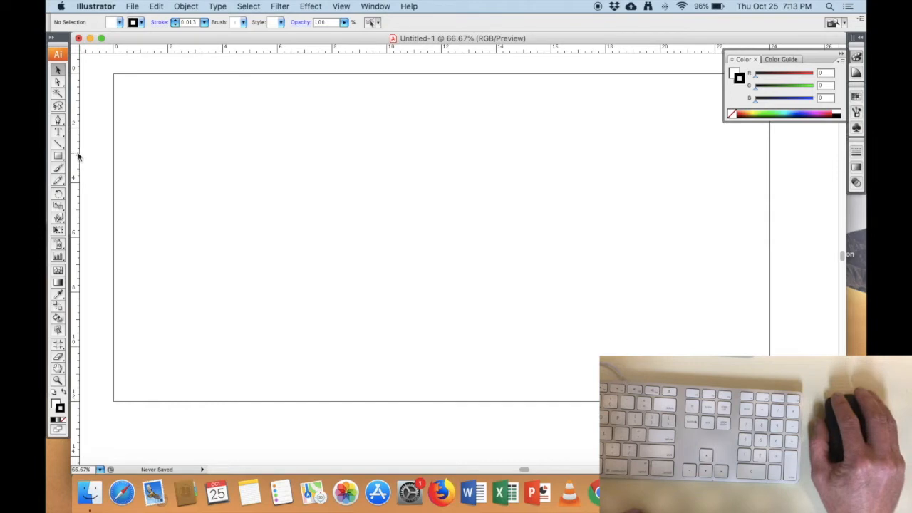
Step: Add a vertical ruler guide and set its X position to 6.5 in
drag(78, 152, 299, 77)
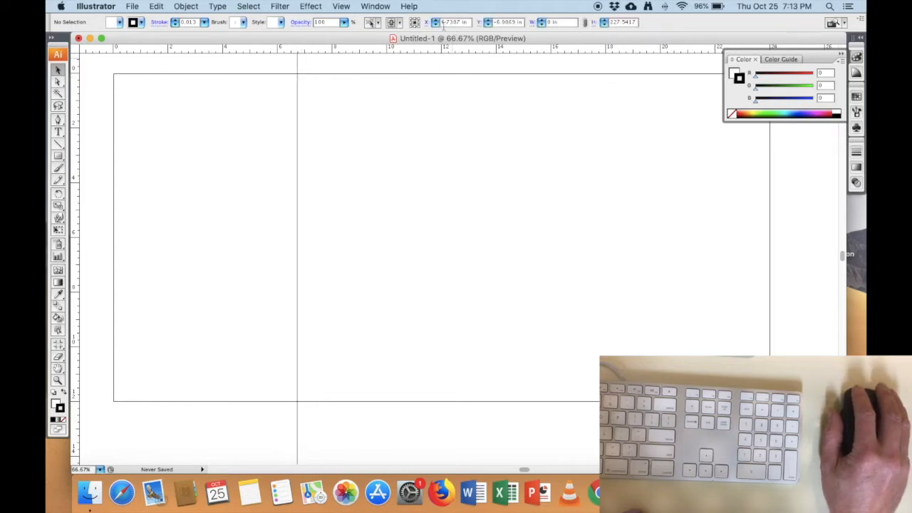
drag(471, 22, 432, 23)
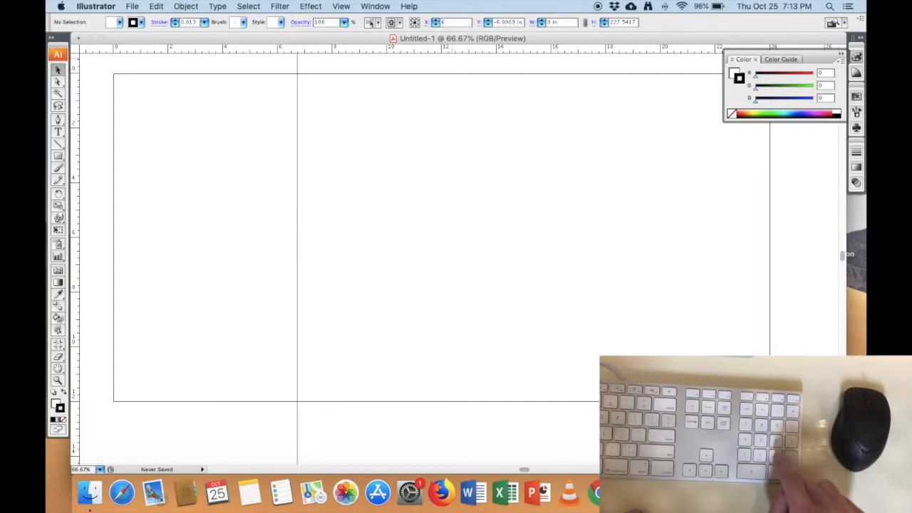
text(6.5)
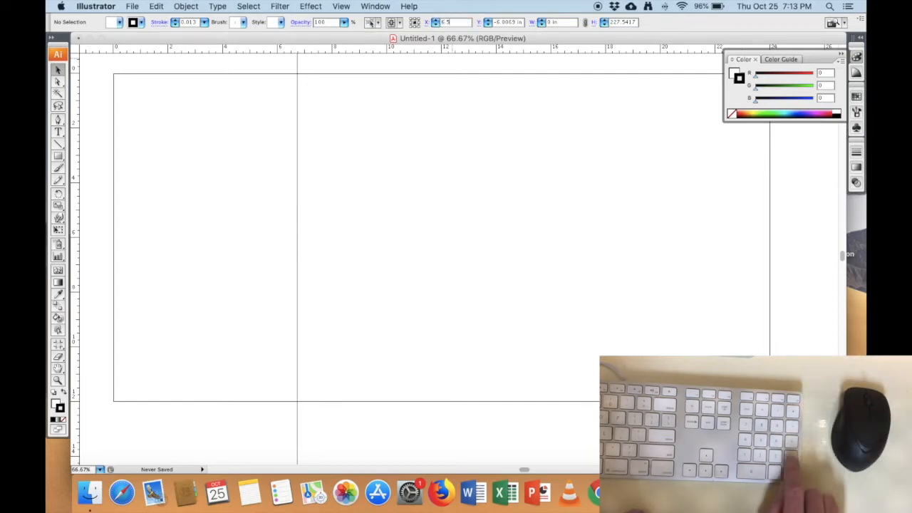
key(Return)
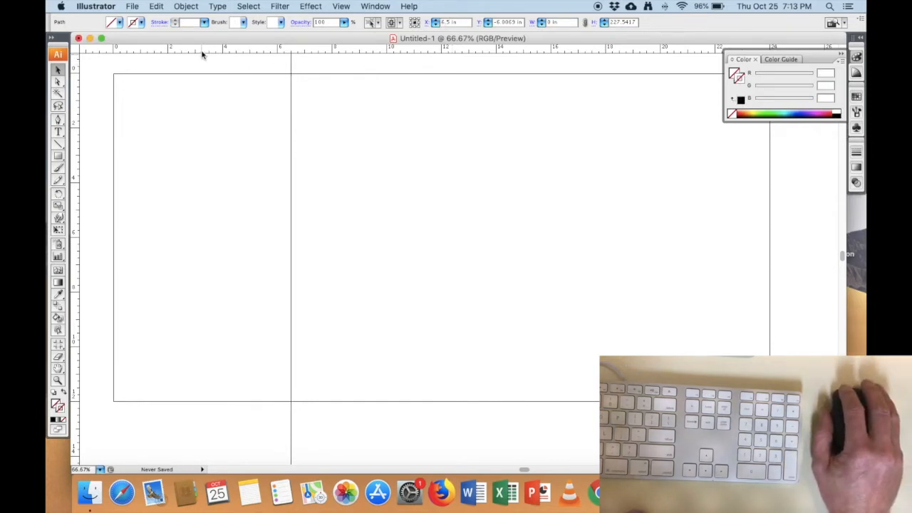
Step: Add a horizontal ruler guide across the artboard and set its Y position to -6 in
drag(200, 51, 247, 237)
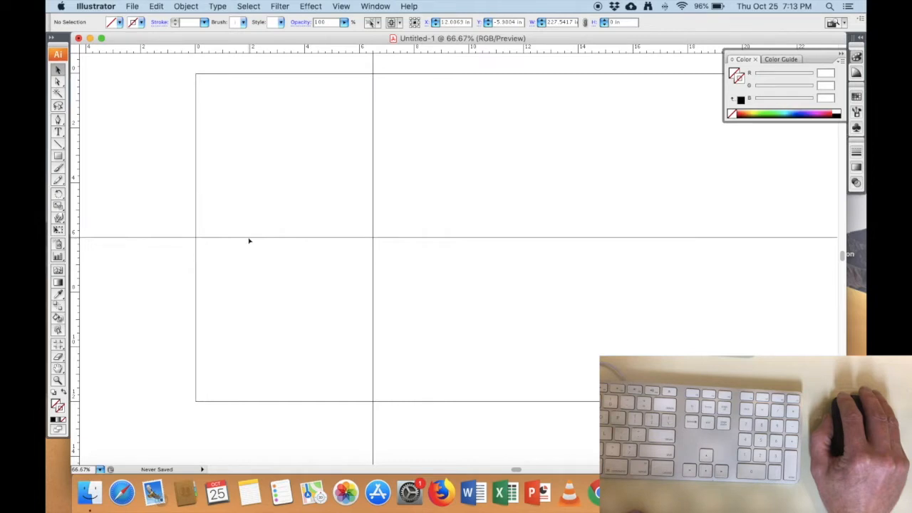
click(519, 22)
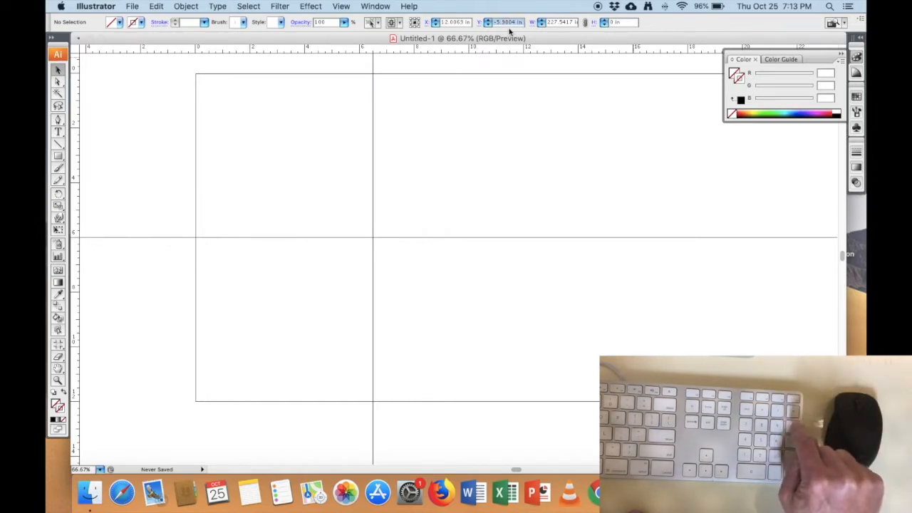
text(-6)
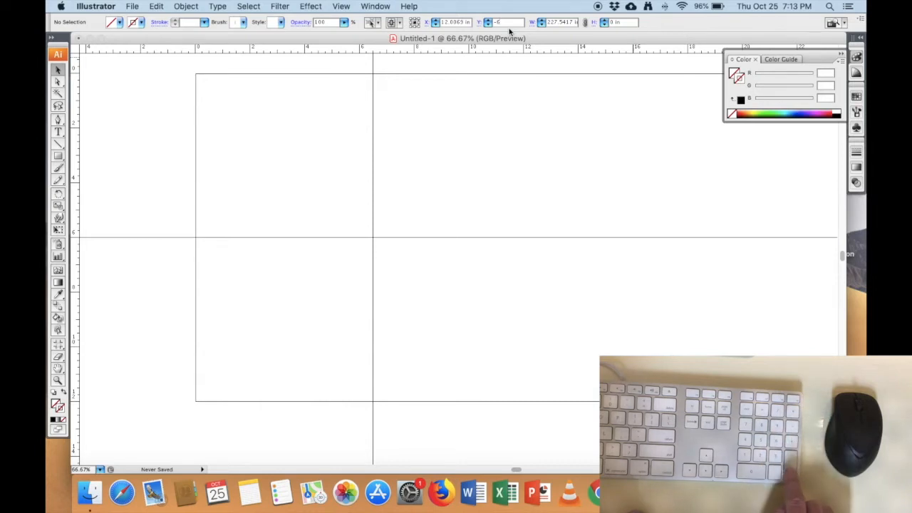
key(Return)
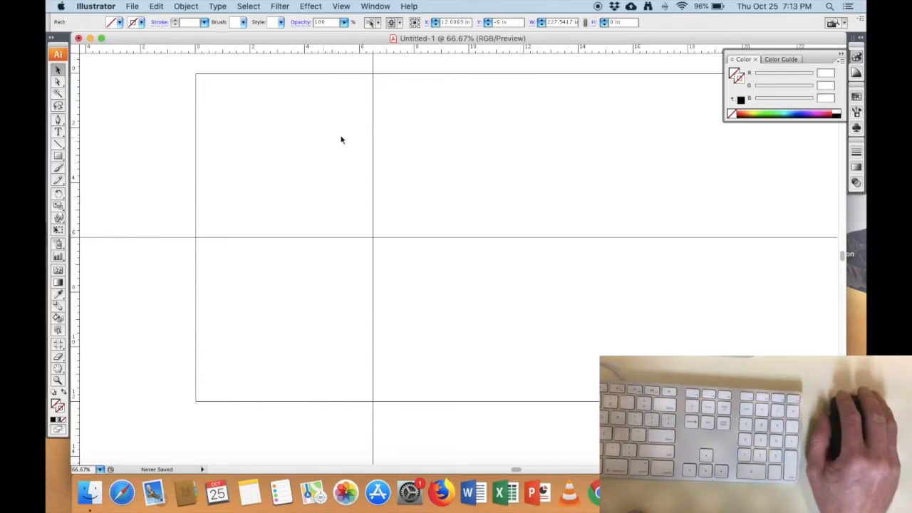
Step: Move the vertical guide to an X position of 7 in
click(374, 127)
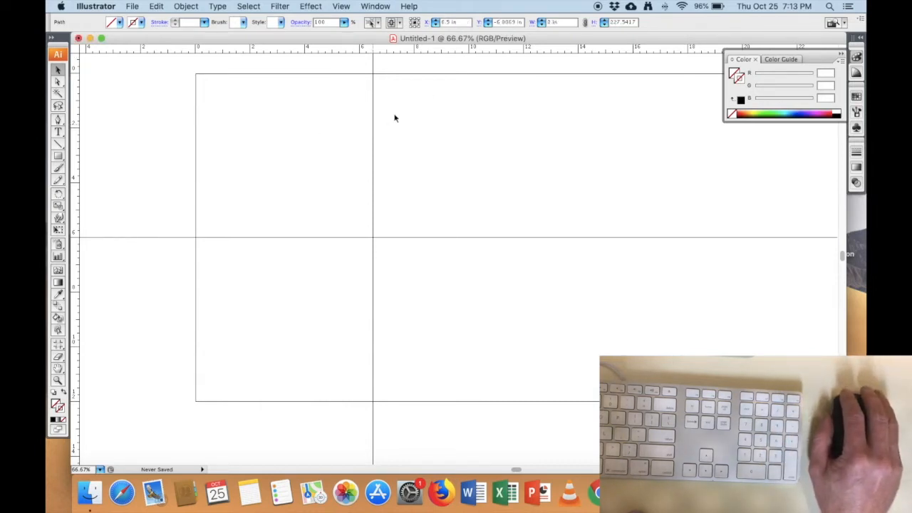
drag(468, 22, 442, 22)
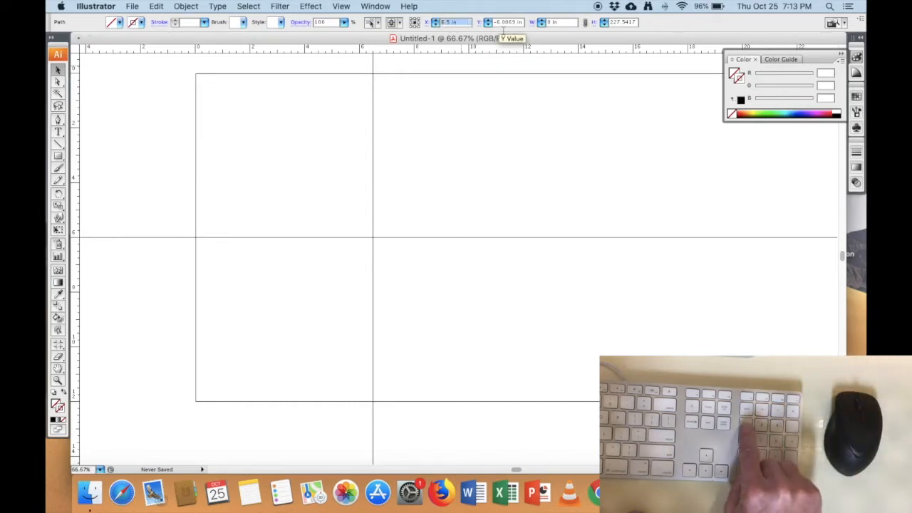
text(7)
key(Return)
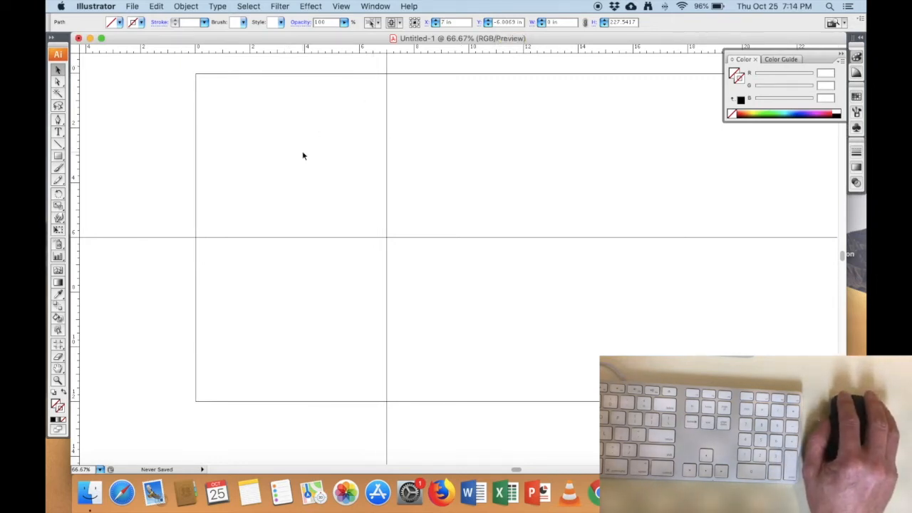
key(super+minus)
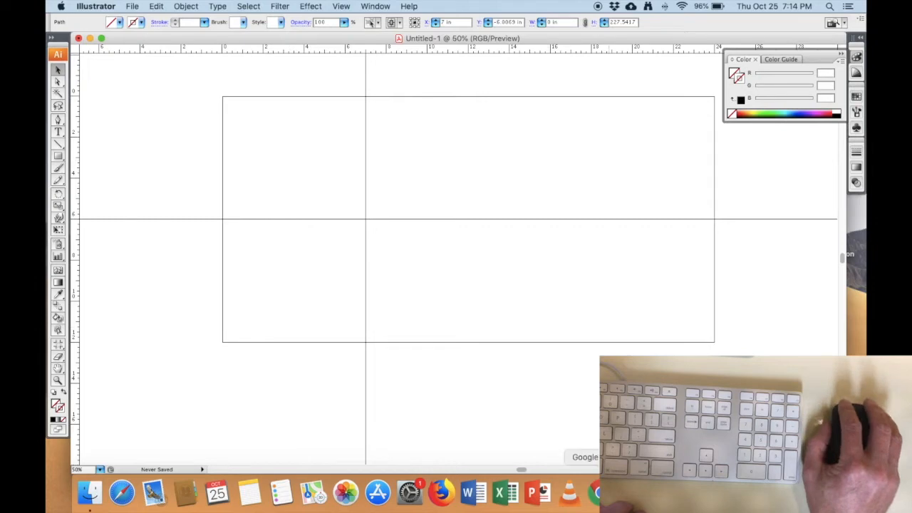
Step: Switch to Google Drive in Chrome, download st paul skyline.png from the Period01_Woodworking folder and reveal the downloaded file in Finder
click(602, 492)
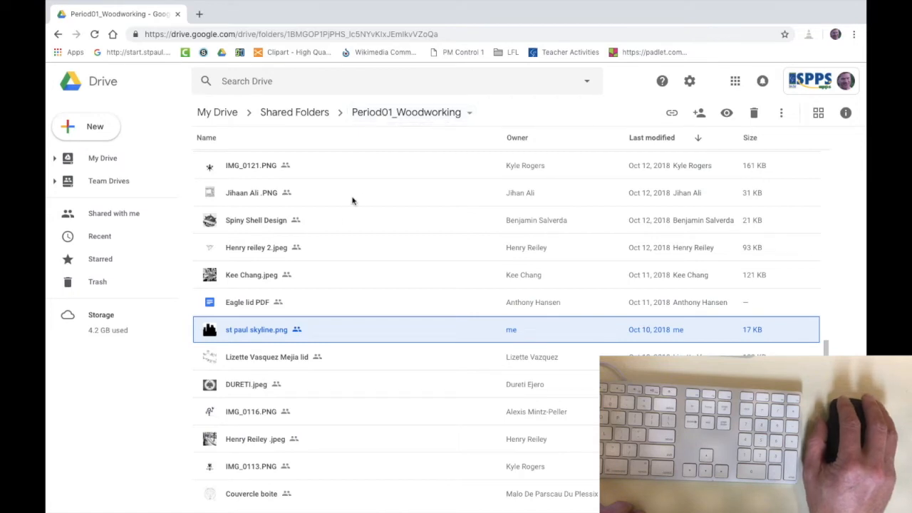
right_click(249, 335)
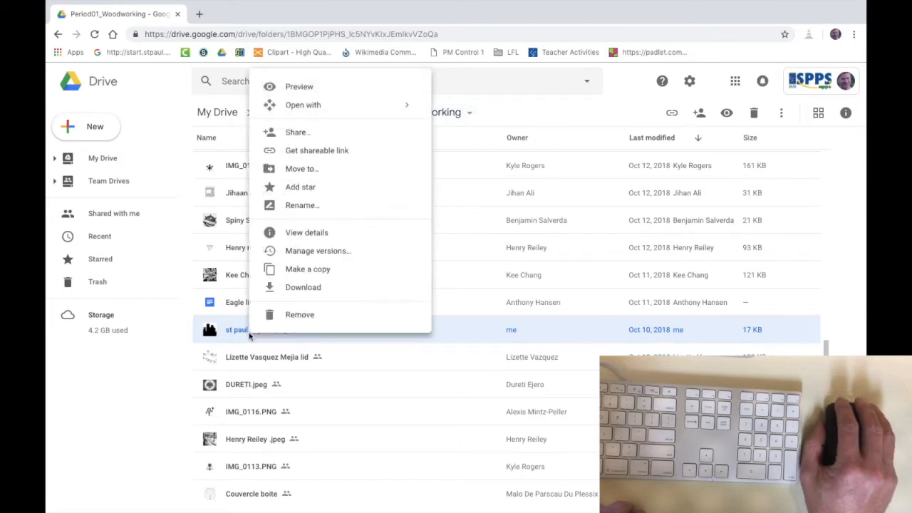
click(304, 287)
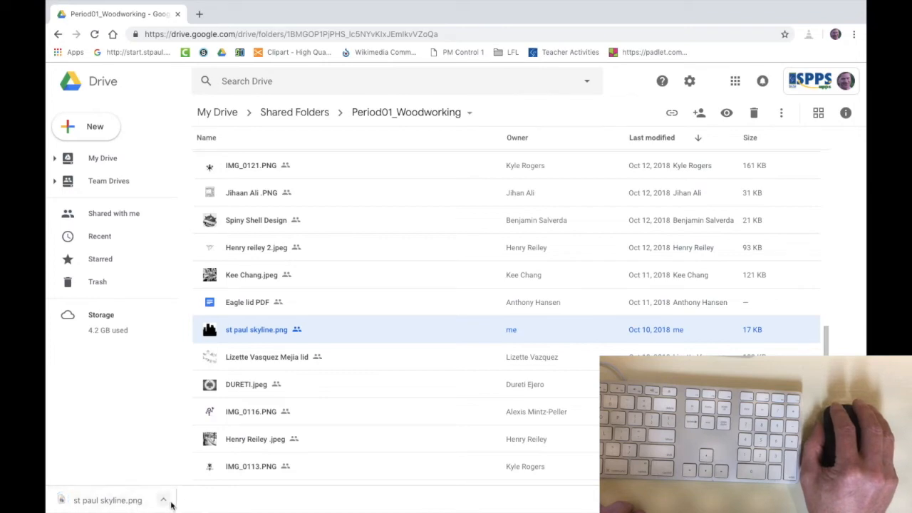
click(165, 500)
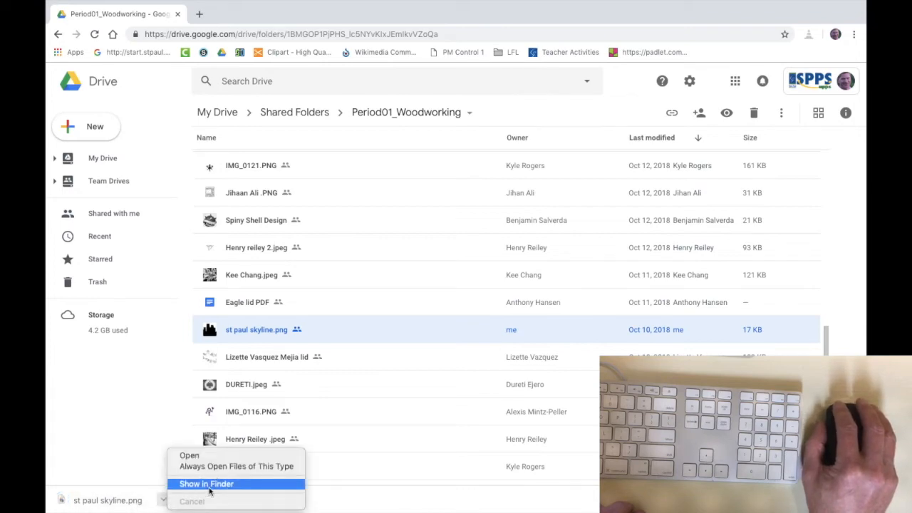
click(202, 487)
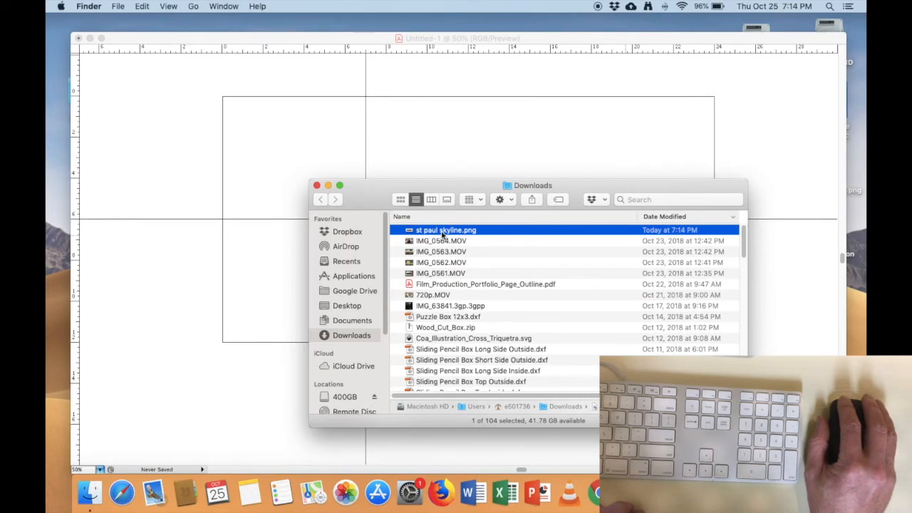
Step: Place st paul skyline.png from the Downloads folder into the Illustrator document and move it to about X 3.67 in, Y -2.97 in
click(441, 234)
drag(441, 234, 303, 143)
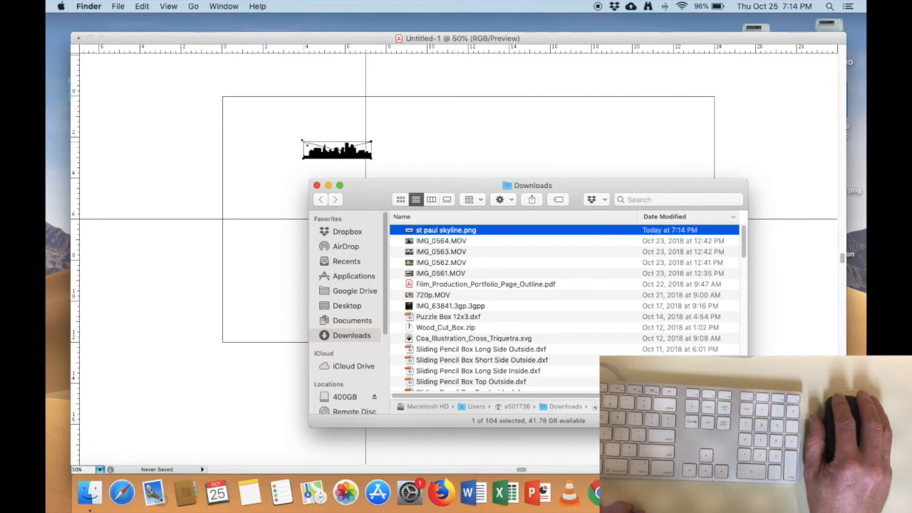
click(247, 64)
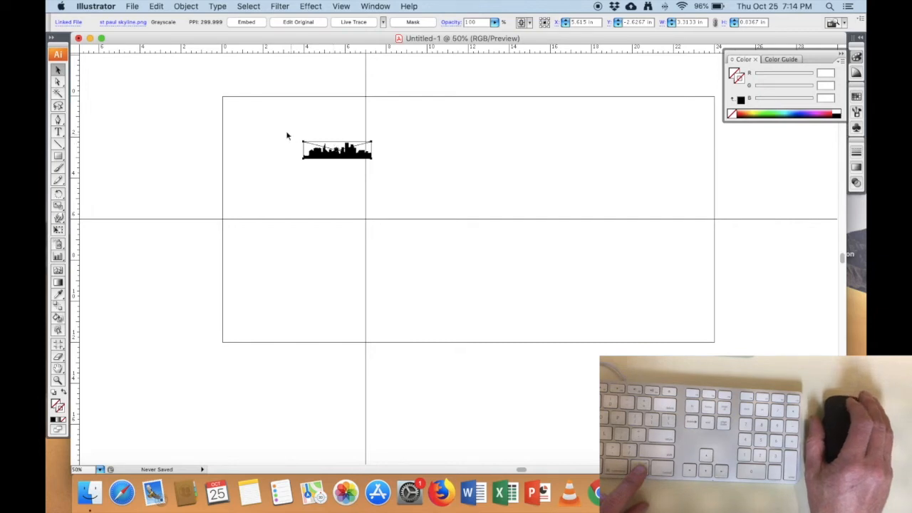
key(super+equal)
key(super+equal)
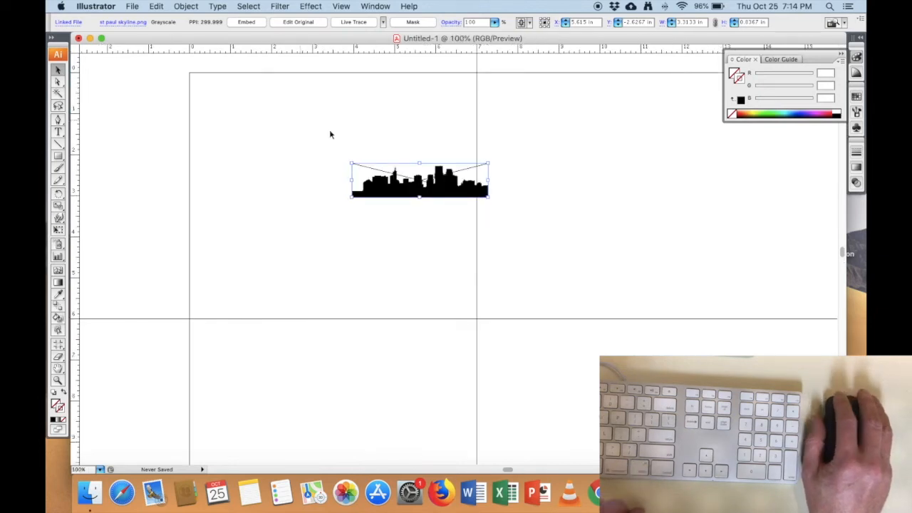
drag(421, 184, 341, 200)
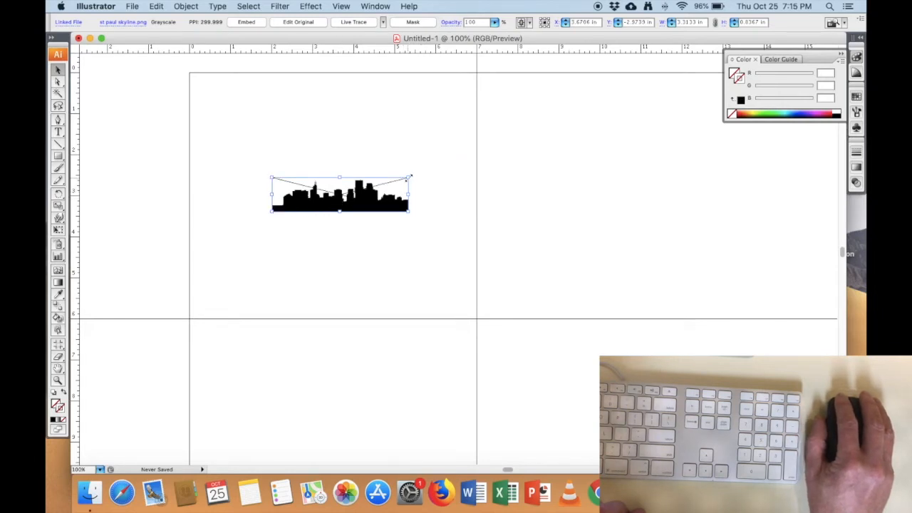
Step: Try scaling the skyline image freely from a corner without keeping its proportions, and undo the scaling
drag(408, 177, 346, 81)
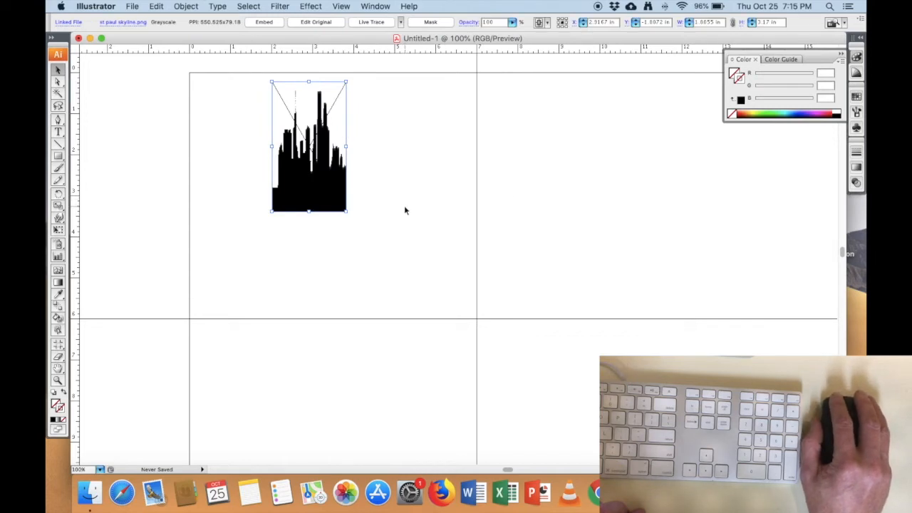
click(156, 7)
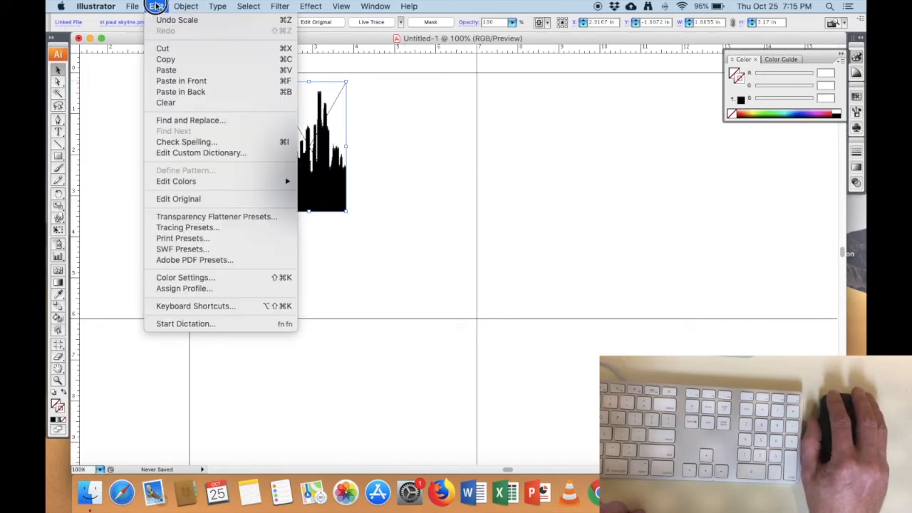
click(172, 27)
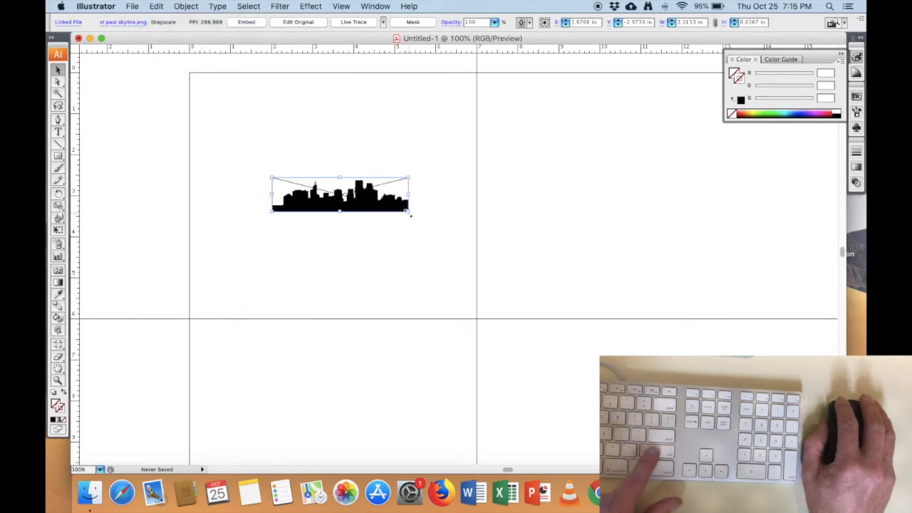
Step: Scale the skyline image proportionally to about 4.92 in wide and position its centre at X 3.5 in, Y -3 in
drag(406, 212, 473, 235)
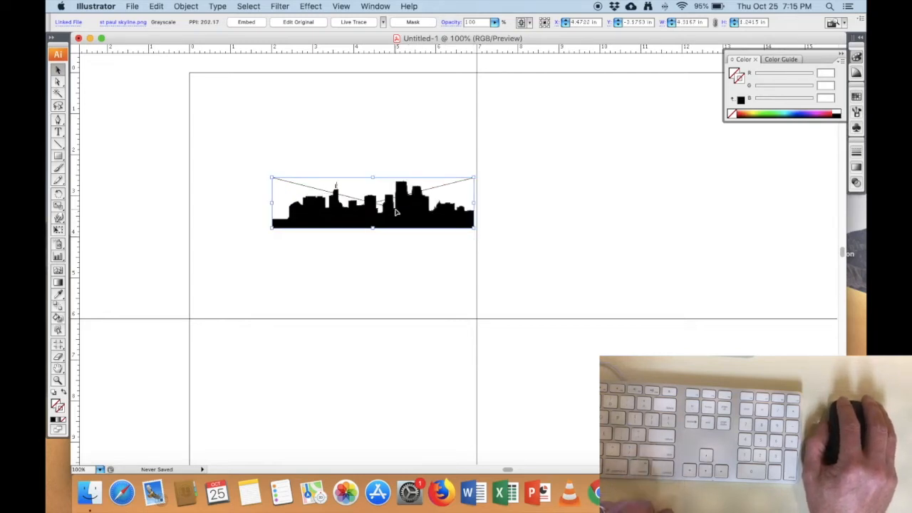
drag(379, 210, 344, 193)
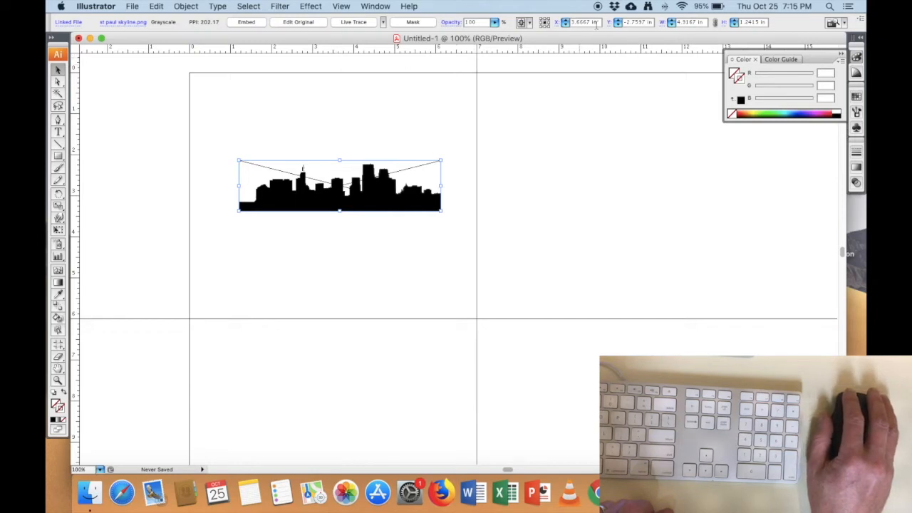
click(572, 23)
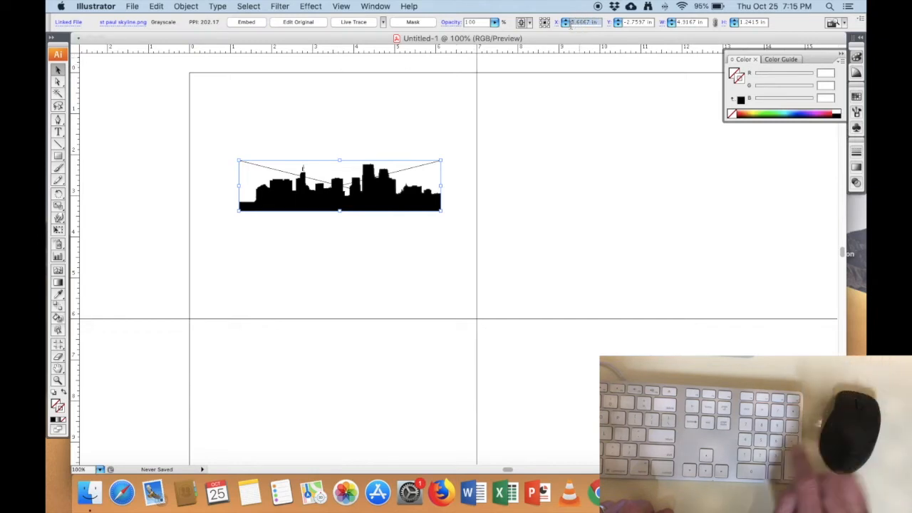
text(3.5)
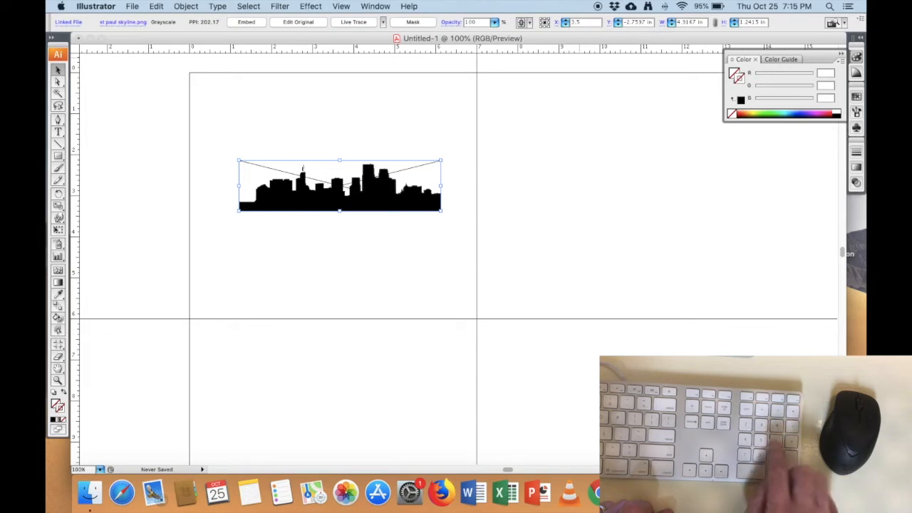
key(Return)
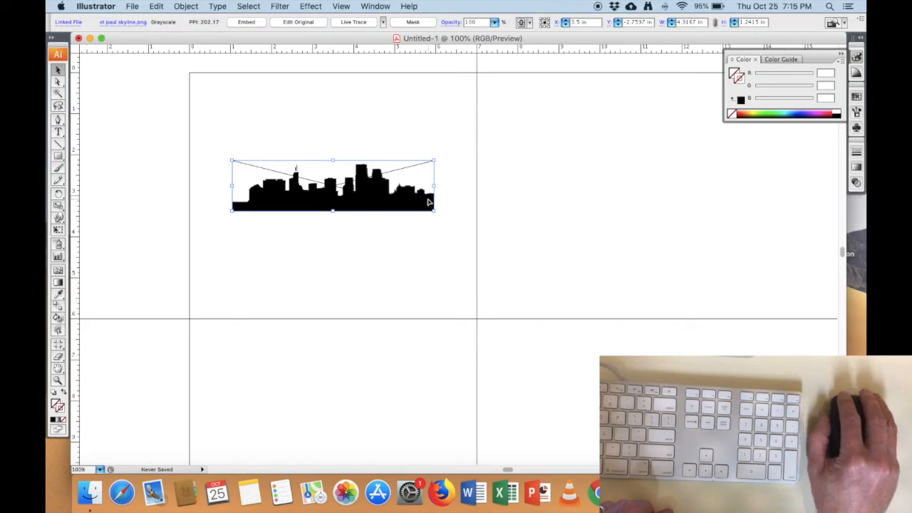
click(649, 22)
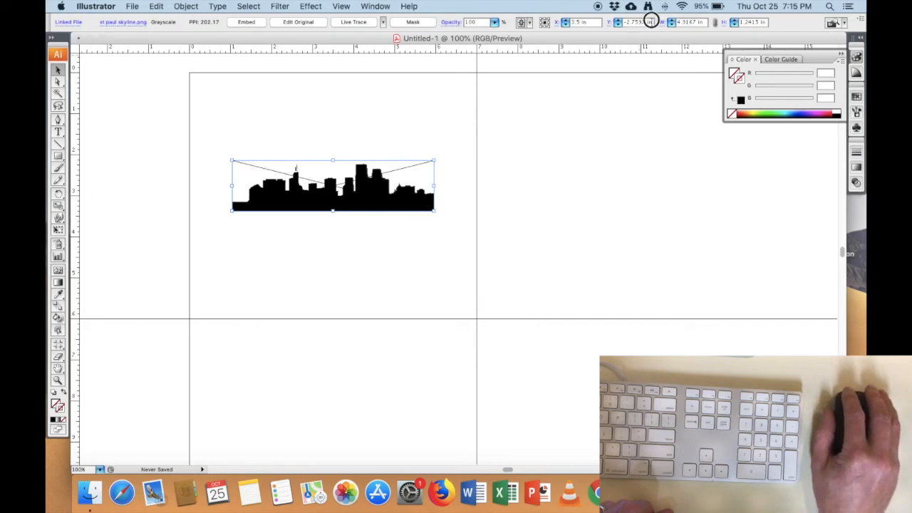
text(-3)
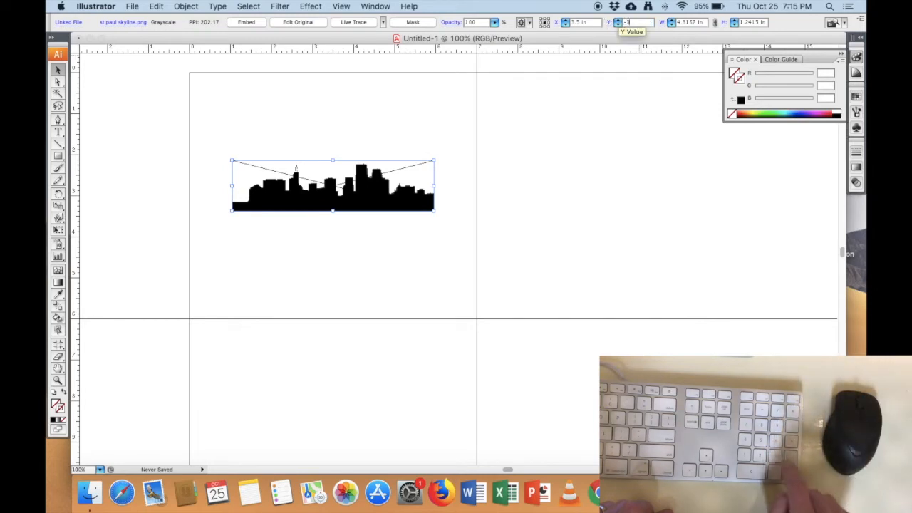
key(Return)
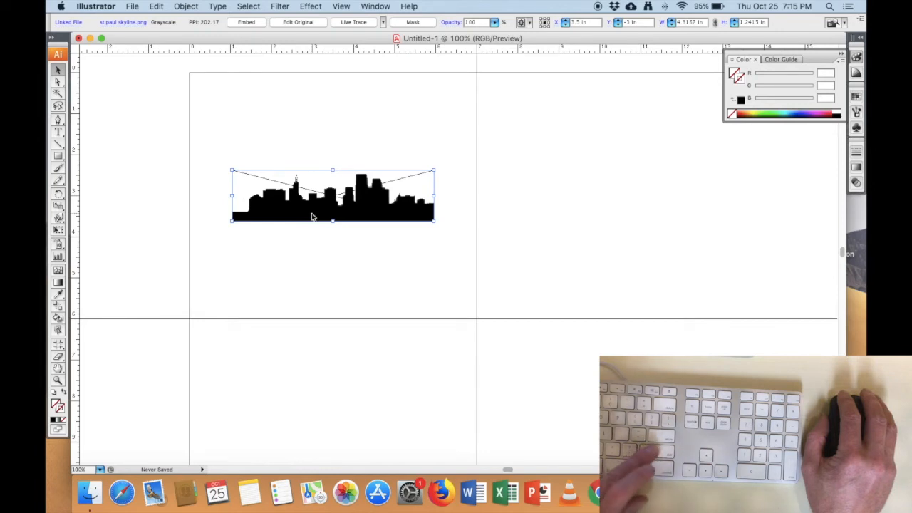
Step: Enlarge the skyline image proportionally until it nearly spans from the artboard's left edge to the 7 in guide, and deselect it
mouse_move(434, 221)
mouse_down()
mouse_move(456, 230)
mouse_move(437, 222)
mouse_up()
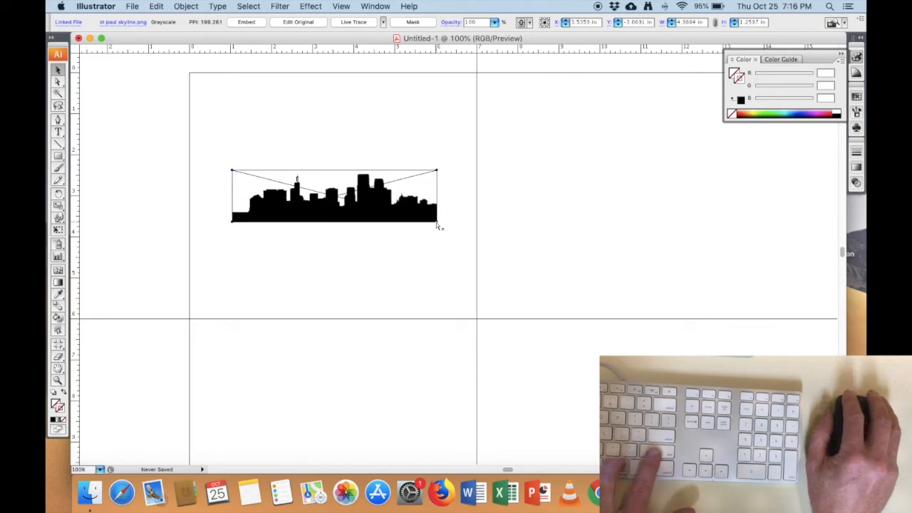
click(452, 228)
click(364, 194)
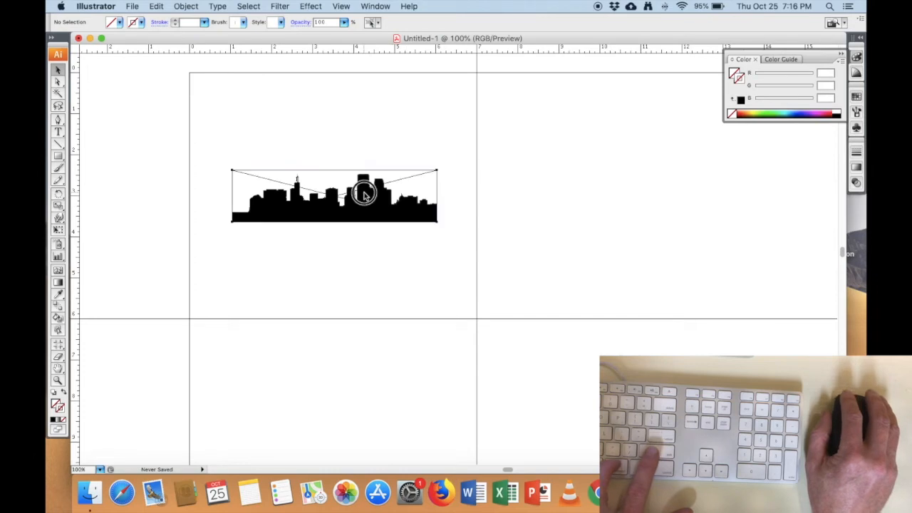
shift+click(436, 223)
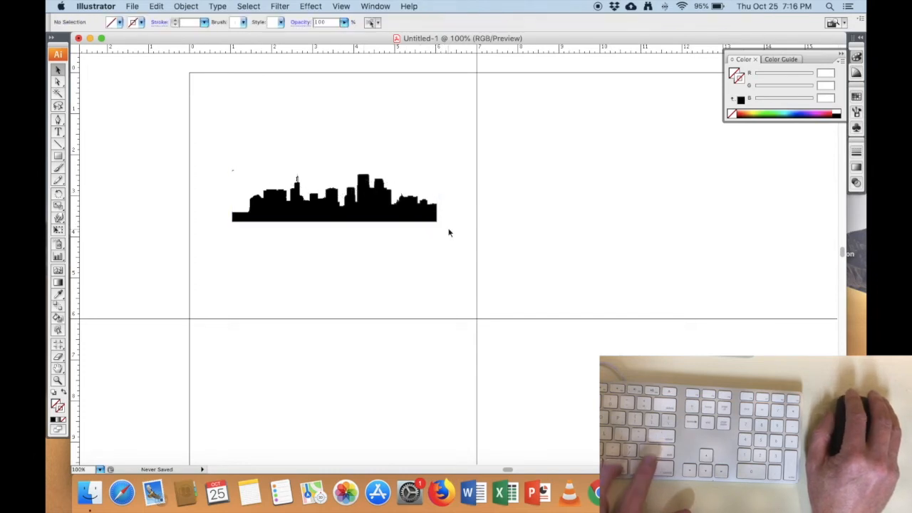
click(436, 221)
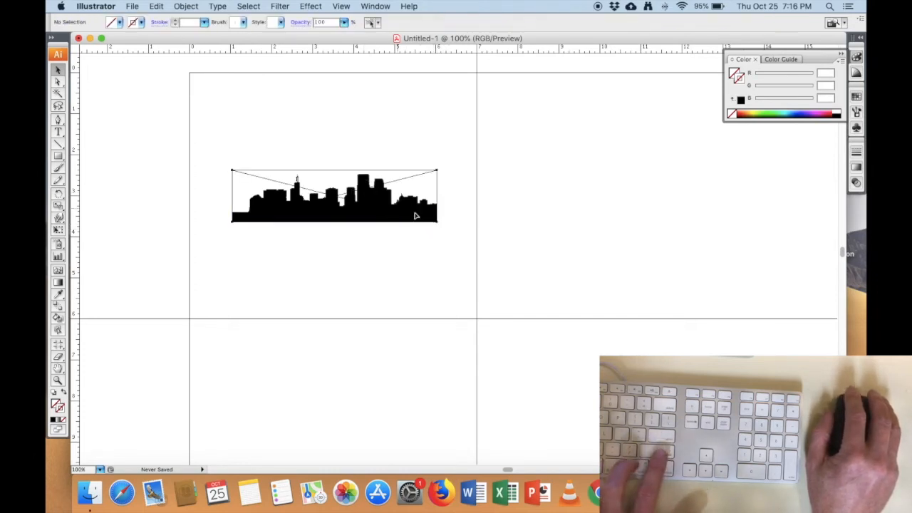
drag(438, 222, 464, 237)
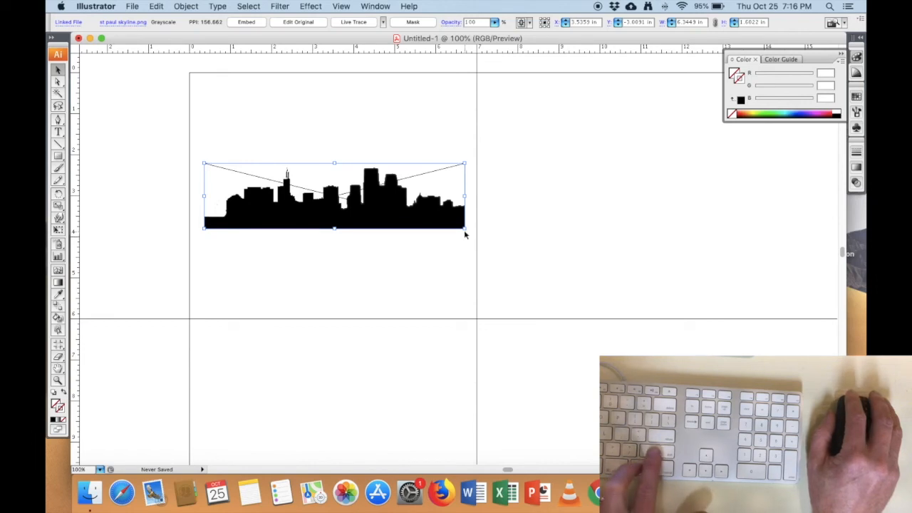
mouse_move(464, 228)
mouse_down()
mouse_move(474, 230)
mouse_move(458, 227)
mouse_up()
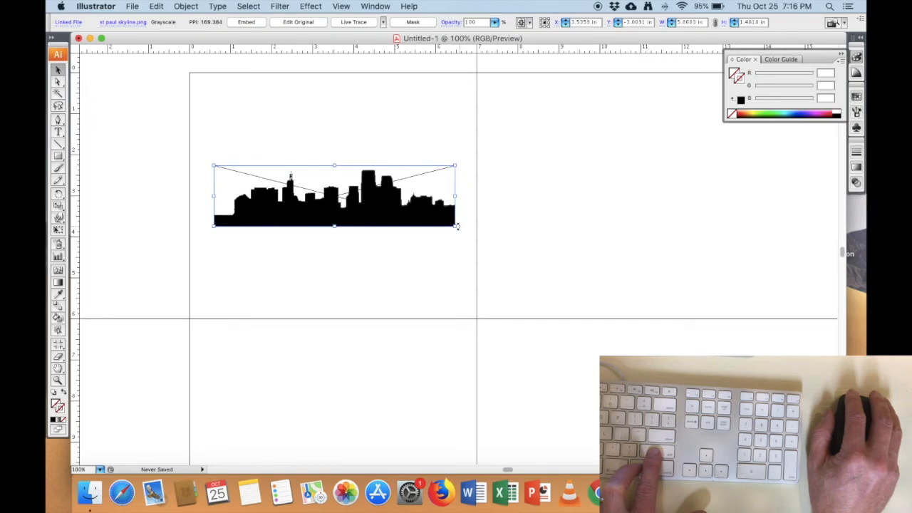
click(458, 228)
drag(458, 229, 460, 228)
click(494, 225)
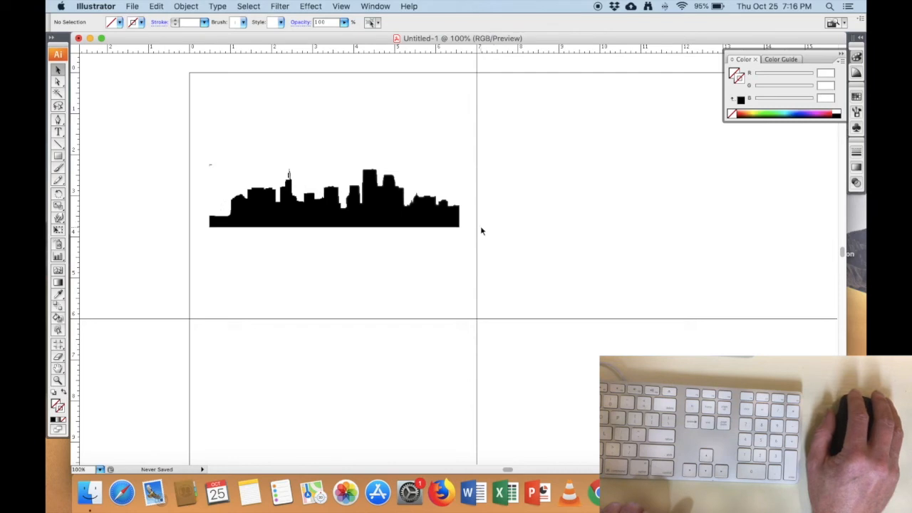
Step: Save the document as Yourname.ai in Adobe Illustrator Document format, keeping the default Illustrator CS3 options
click(134, 5)
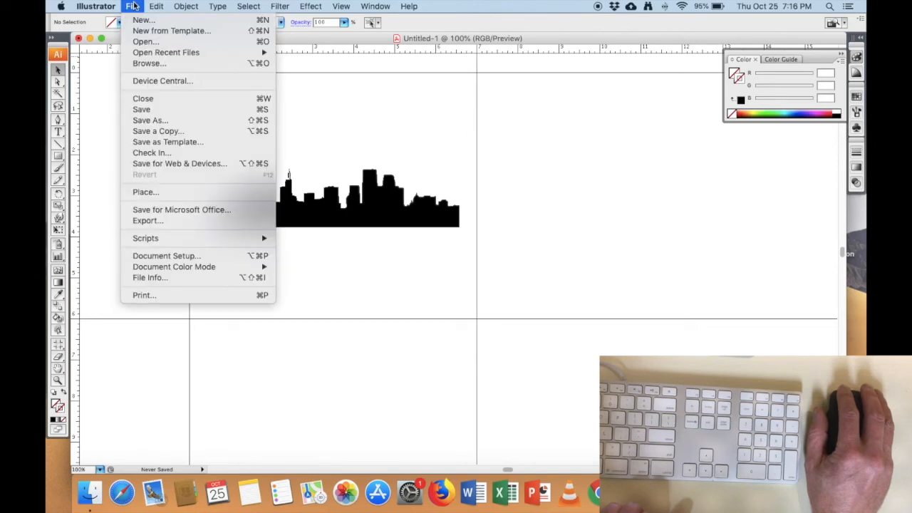
click(165, 121)
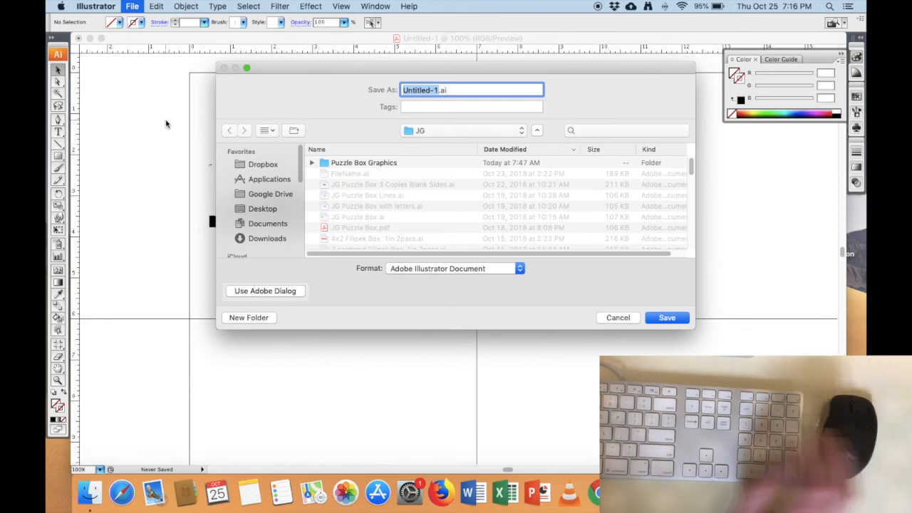
text(Yourname)
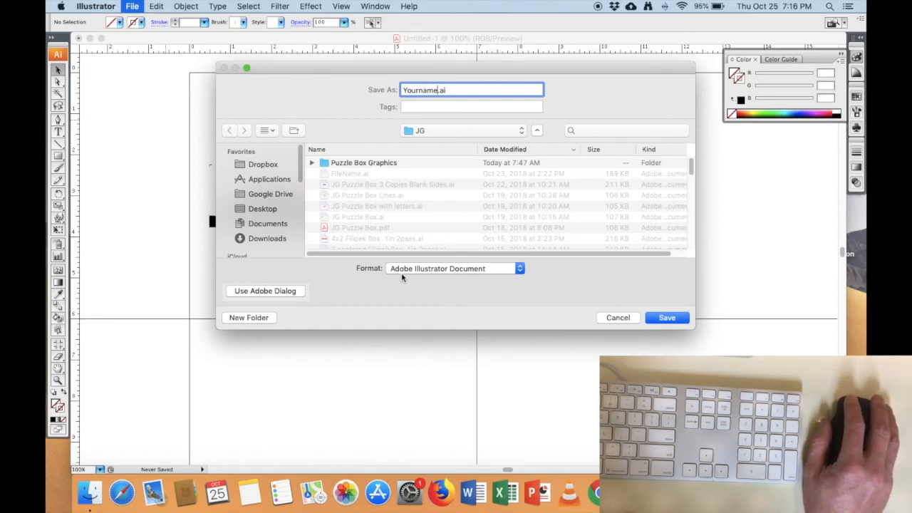
click(667, 317)
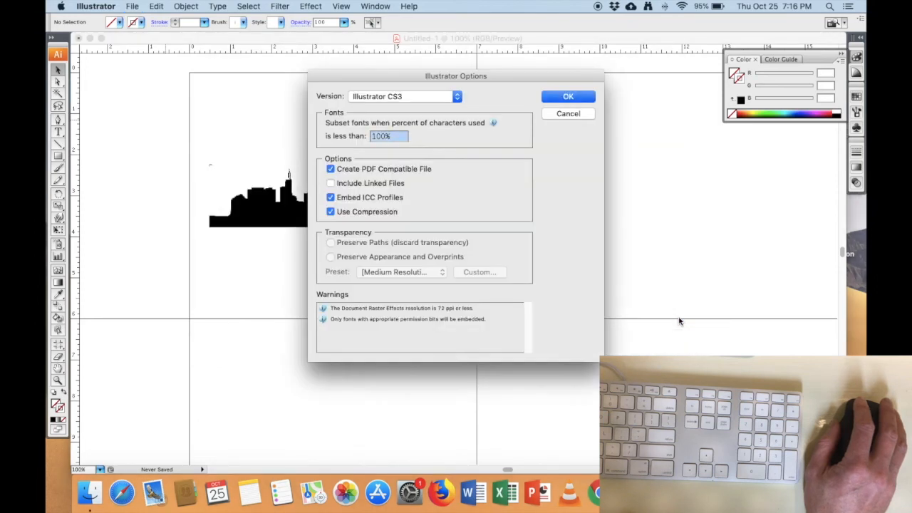
click(566, 98)
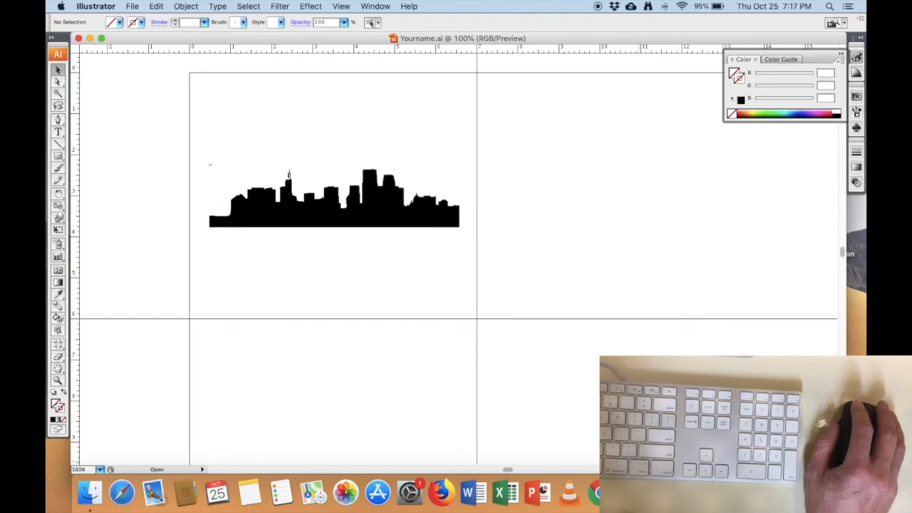
Step: Switch to Google Drive in Chrome and start a file upload into the Period01_Woodworking folder
click(595, 492)
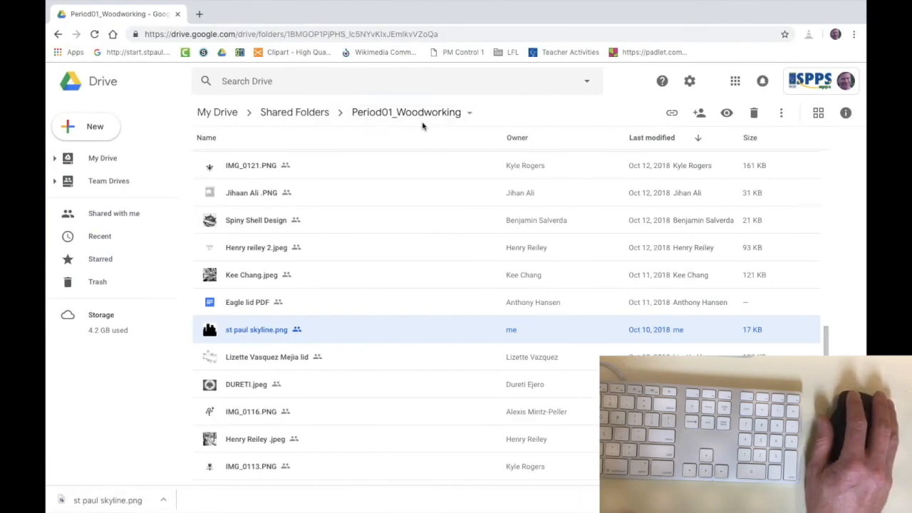
click(91, 129)
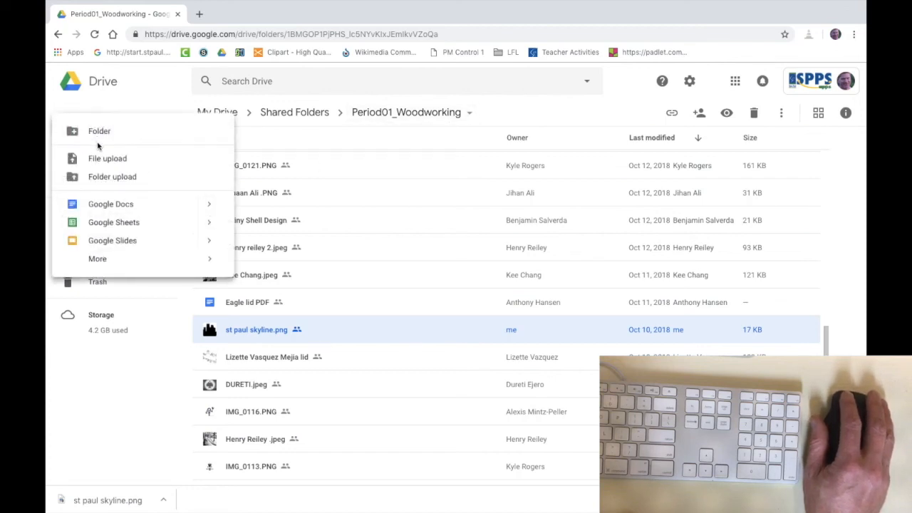
click(107, 158)
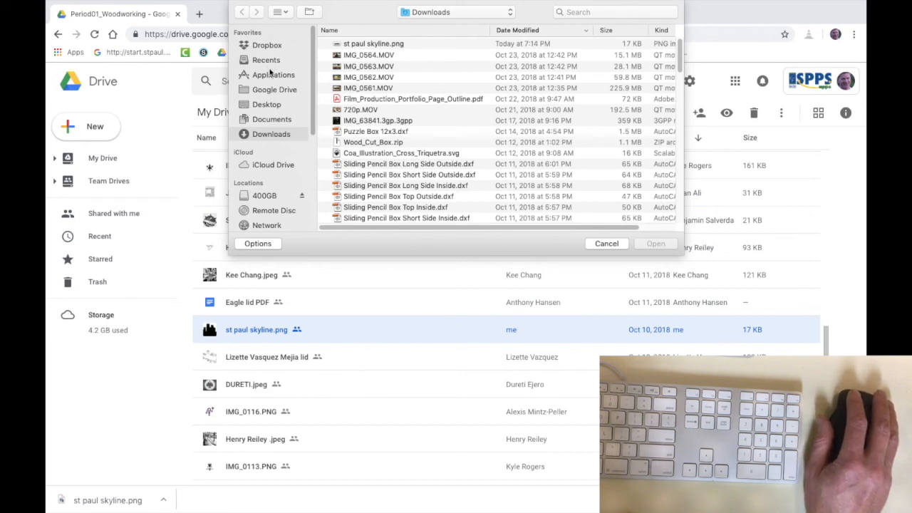
Step: Upload Yourname.ai from the JG folder inside Google Drive's Shared Folders and check for it at the start of the file list
click(272, 91)
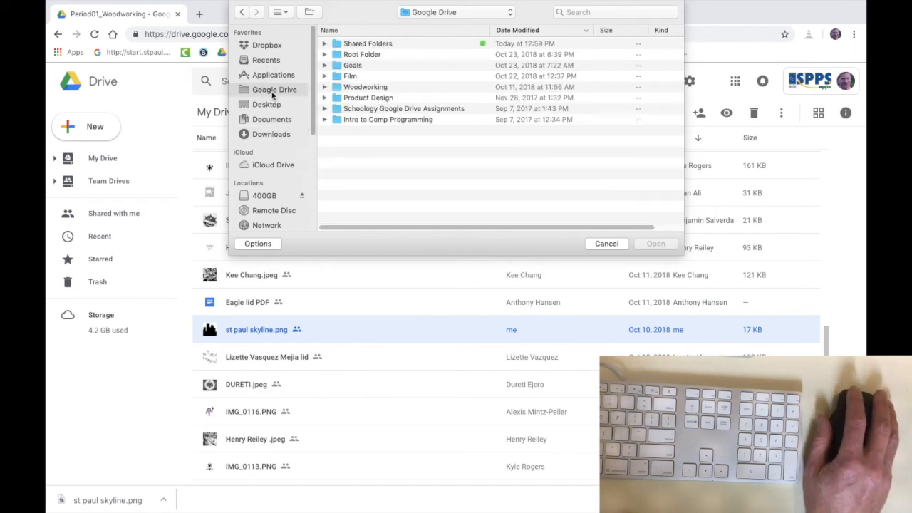
double_click(358, 47)
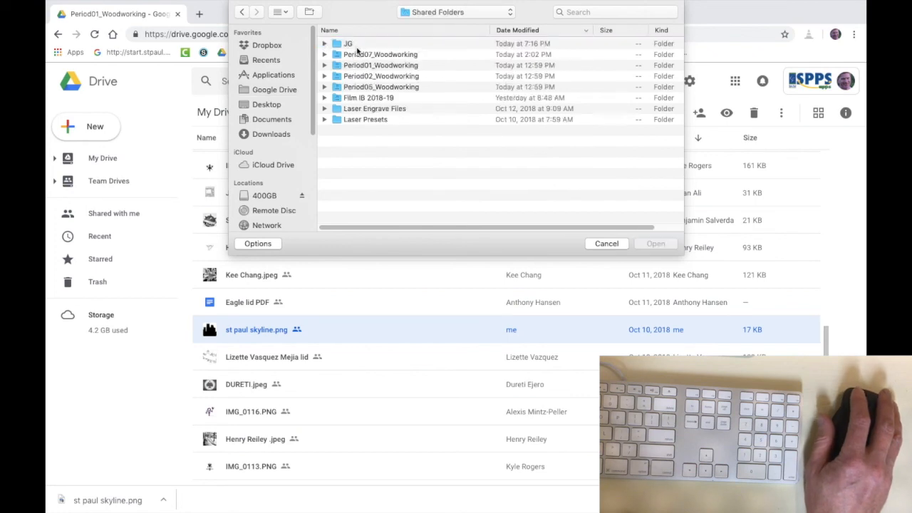
double_click(360, 45)
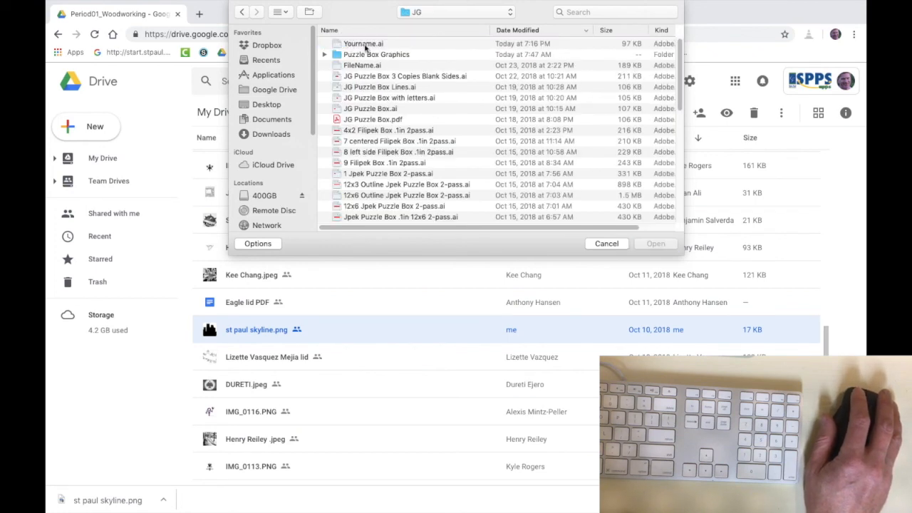
click(365, 46)
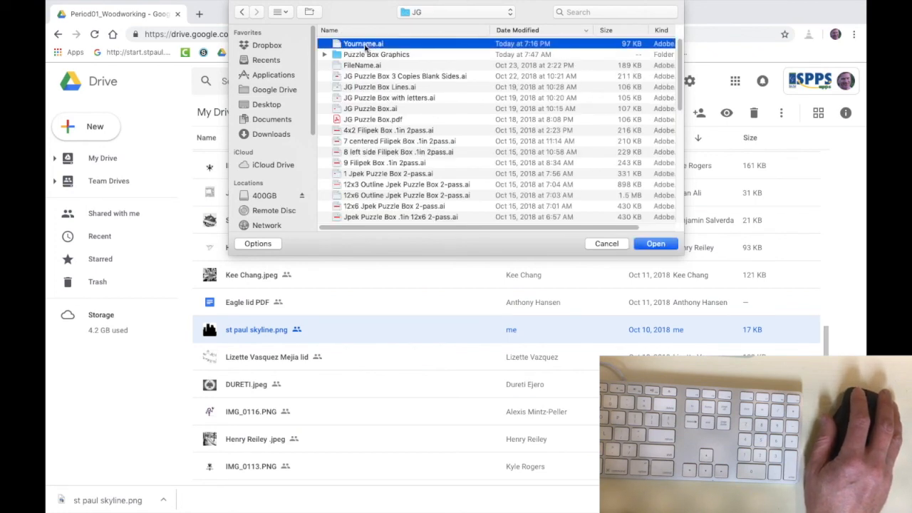
click(655, 243)
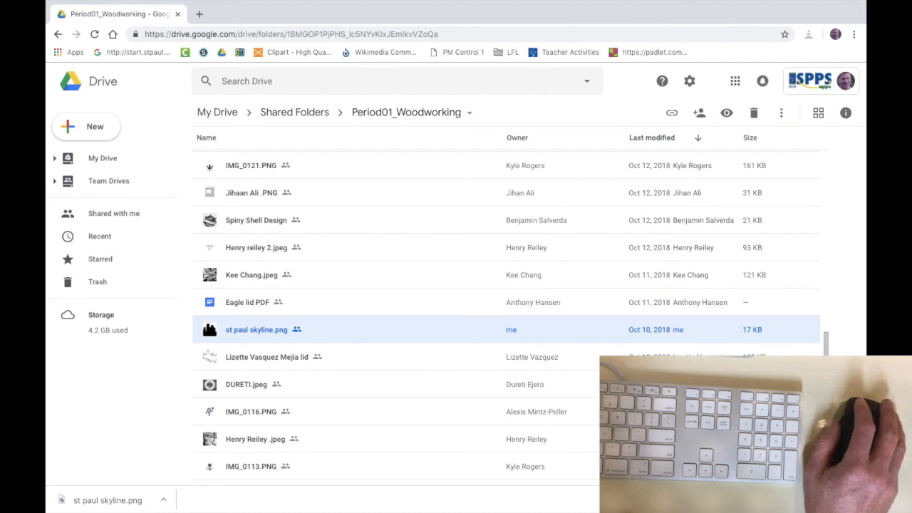
scroll(404, 377, down, 1)
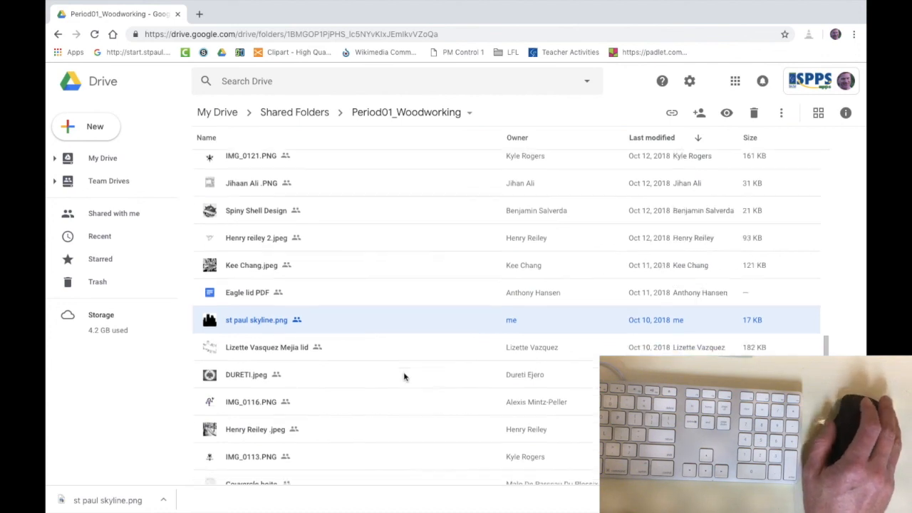
scroll(404, 379, up, 14)
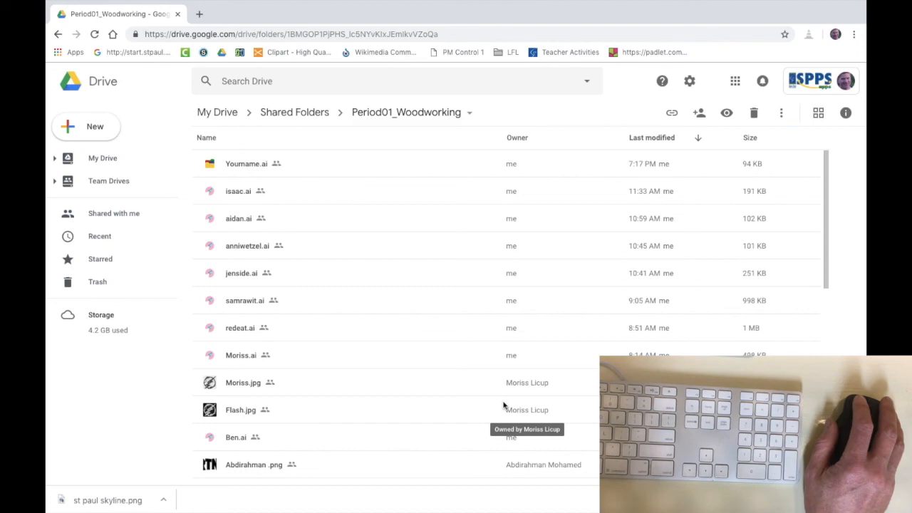
Step: Switch back to the Yourname.ai document in Illustrator
key(F3)
click(363, 42)
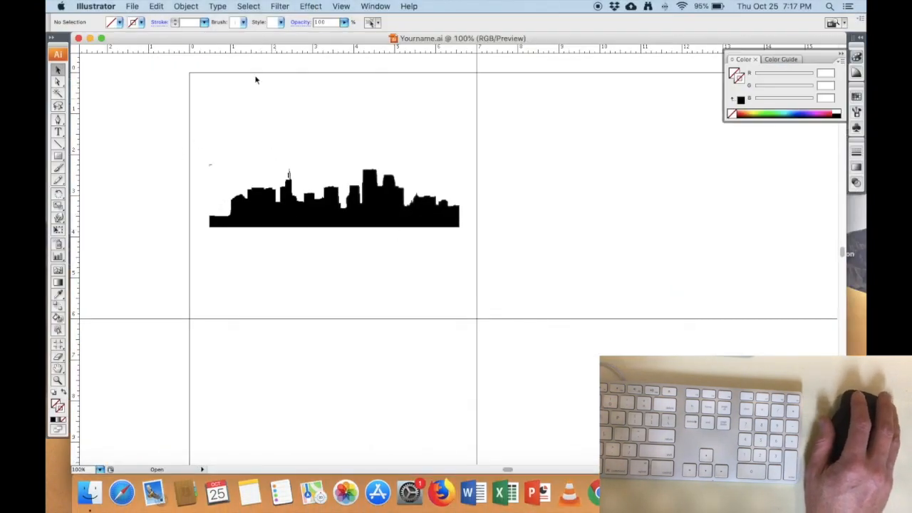
click(132, 6)
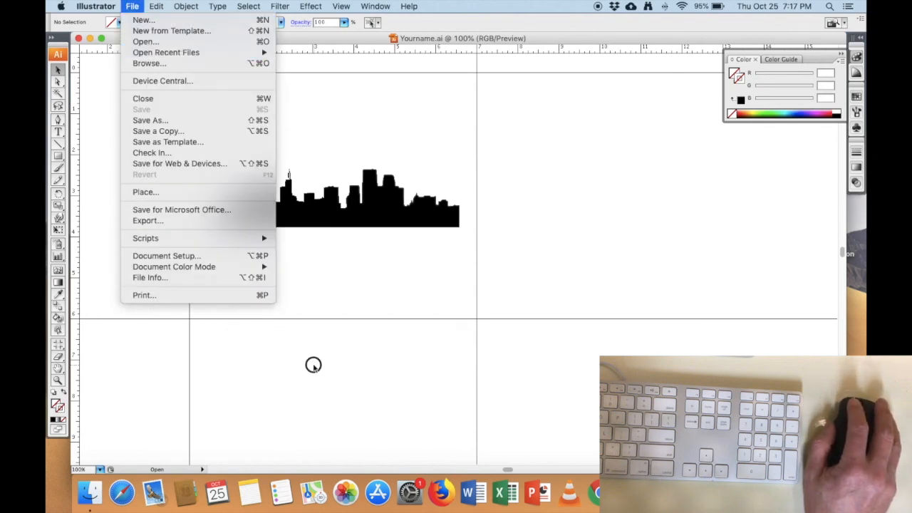
click(313, 367)
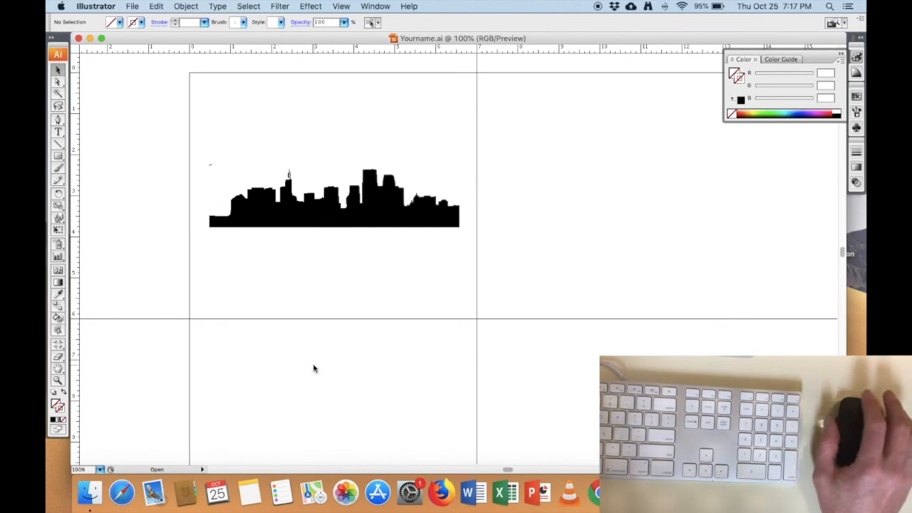